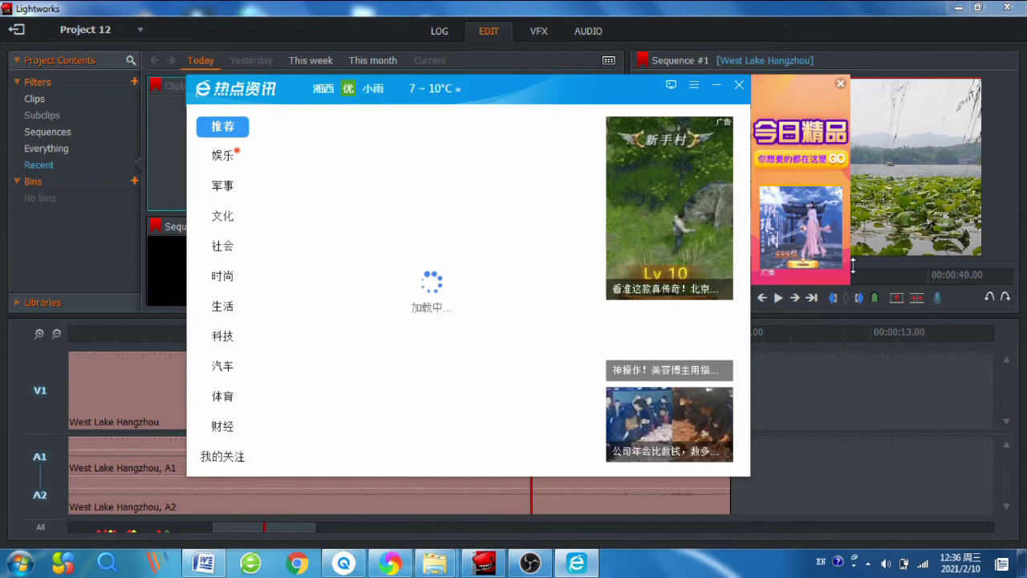
- Close the 热点资讯 news pop-up covering the Lightworks editor
left_click(738, 85)
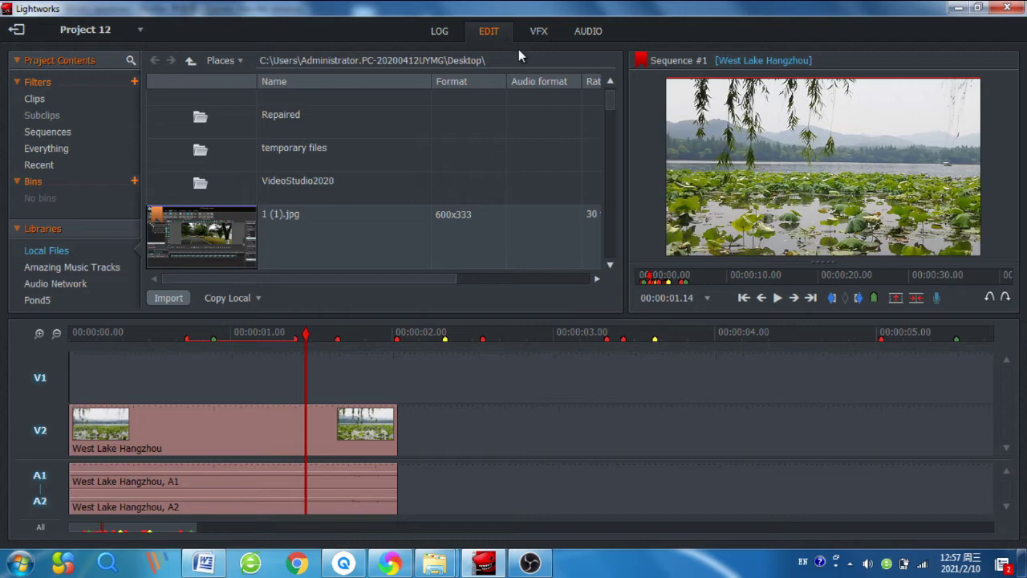
- Switch to Log and back to Edit, then open the Local Files library
left_click(440, 34)
left_click(487, 36)
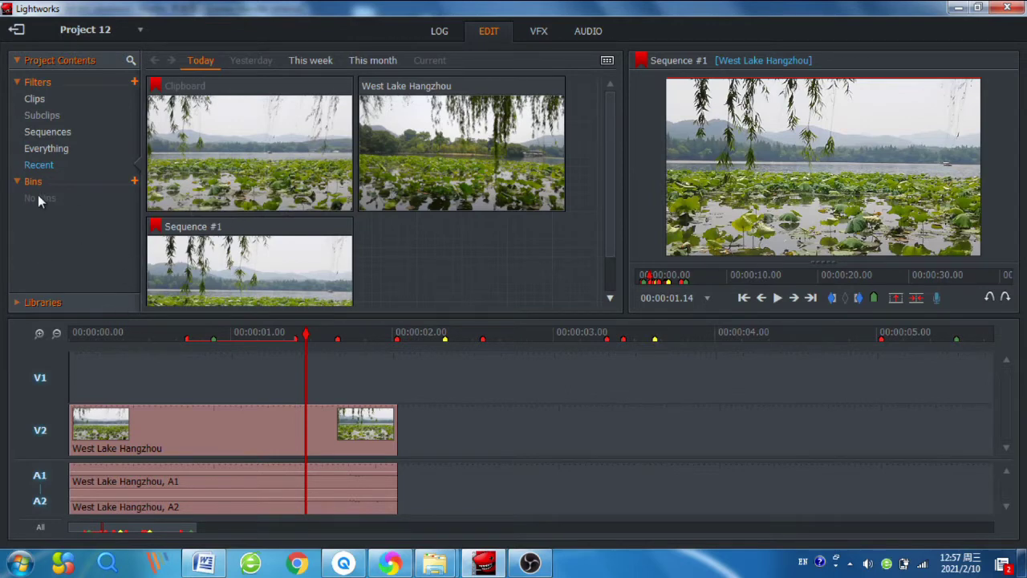
left_click(20, 309)
left_click(49, 250)
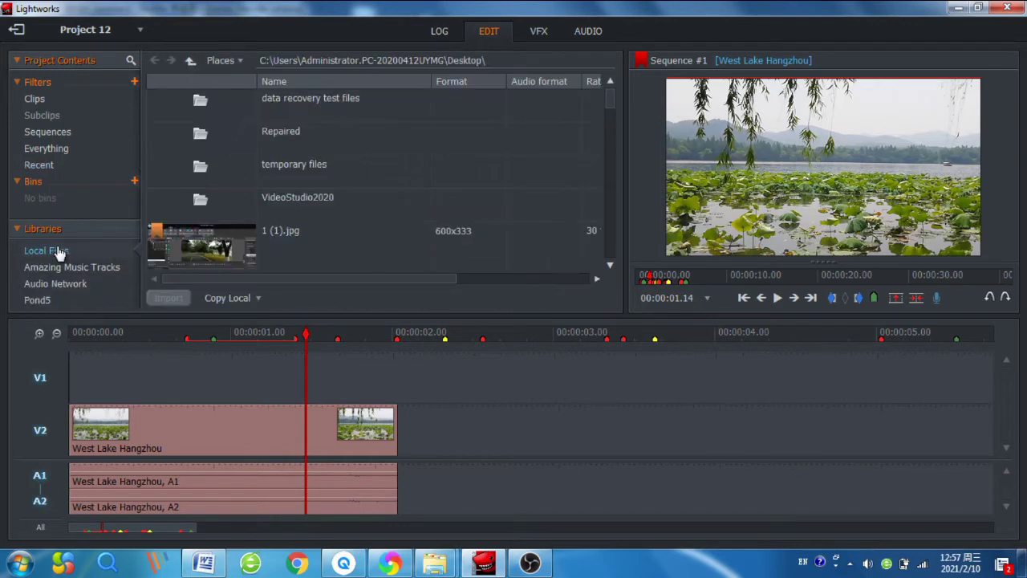
- Go to the Desktop and type W in the path to reach West Lake Hangzhou.mp4
left_click(238, 70)
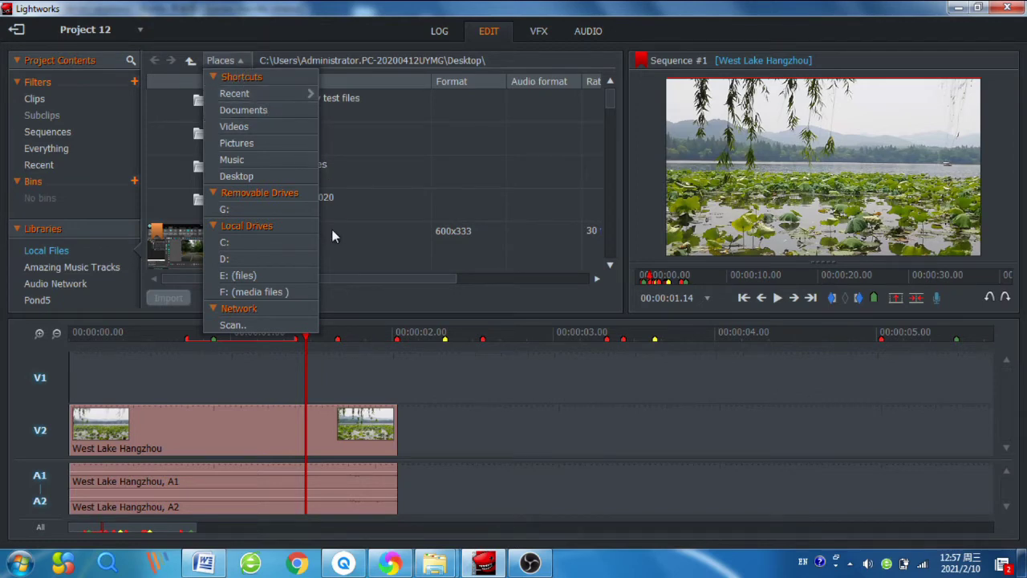
left_click(239, 176)
left_click(499, 60)
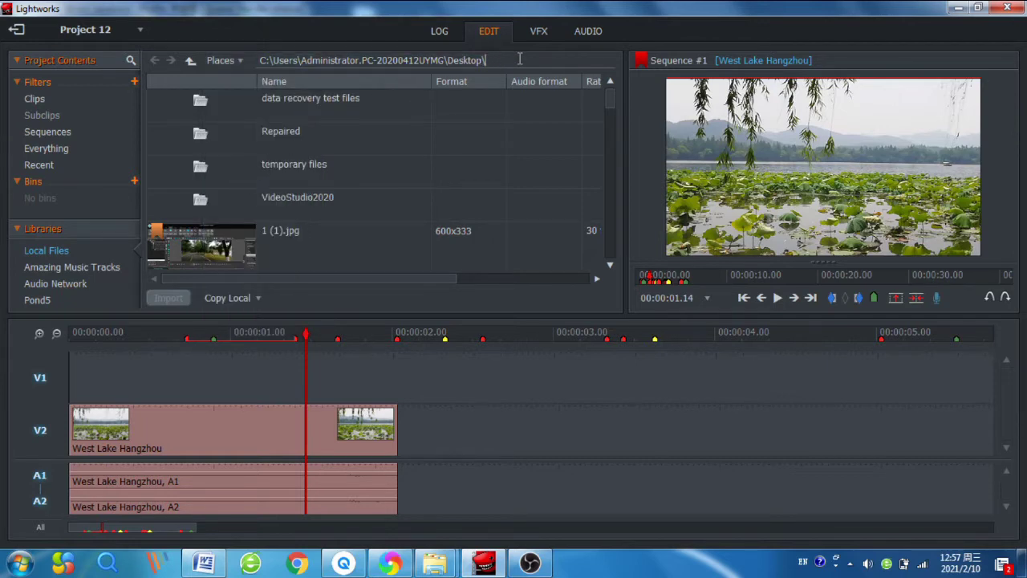
type("West Lake Hangzhou.mp4")
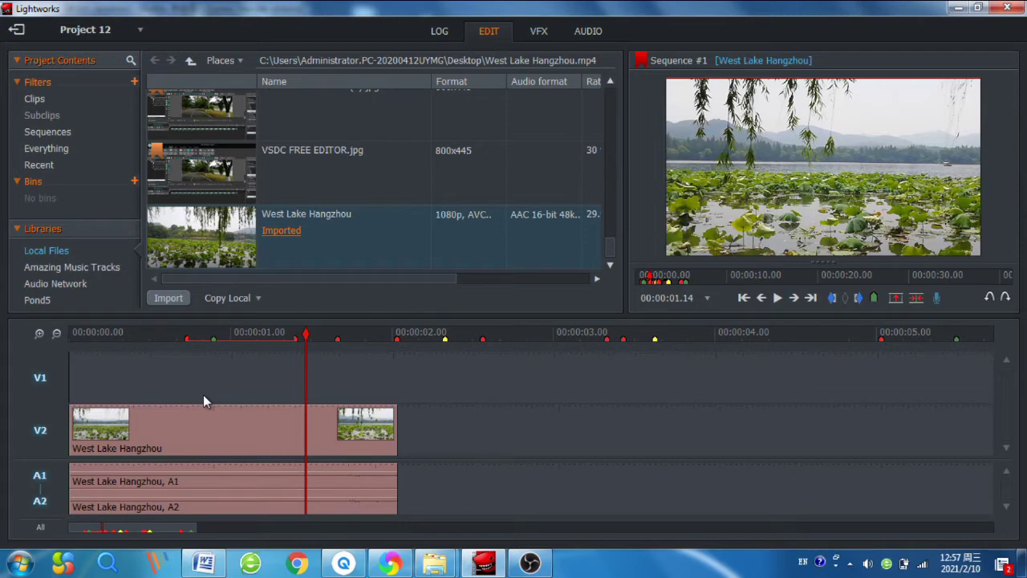
right_click(38, 375)
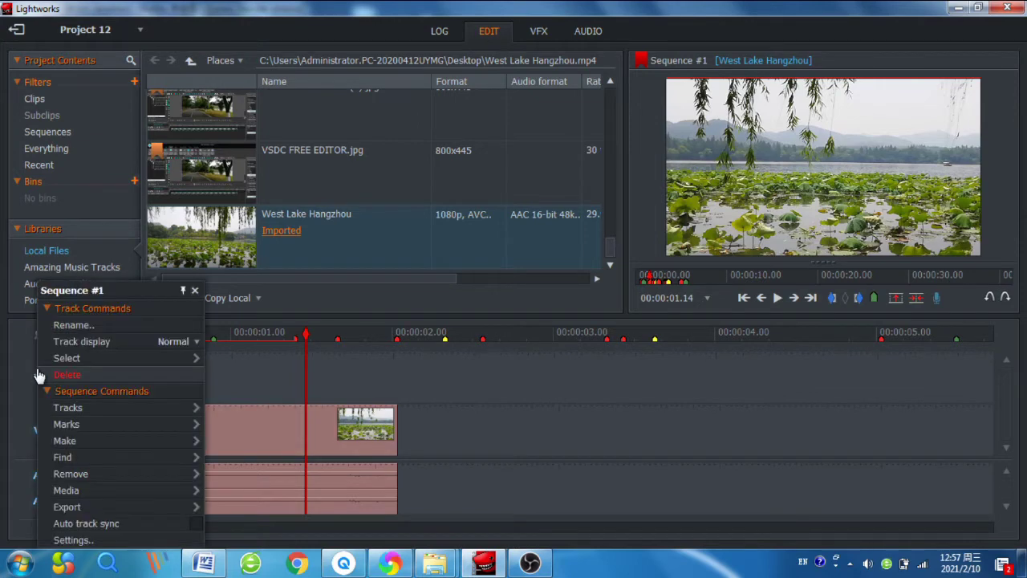
left_click(189, 412)
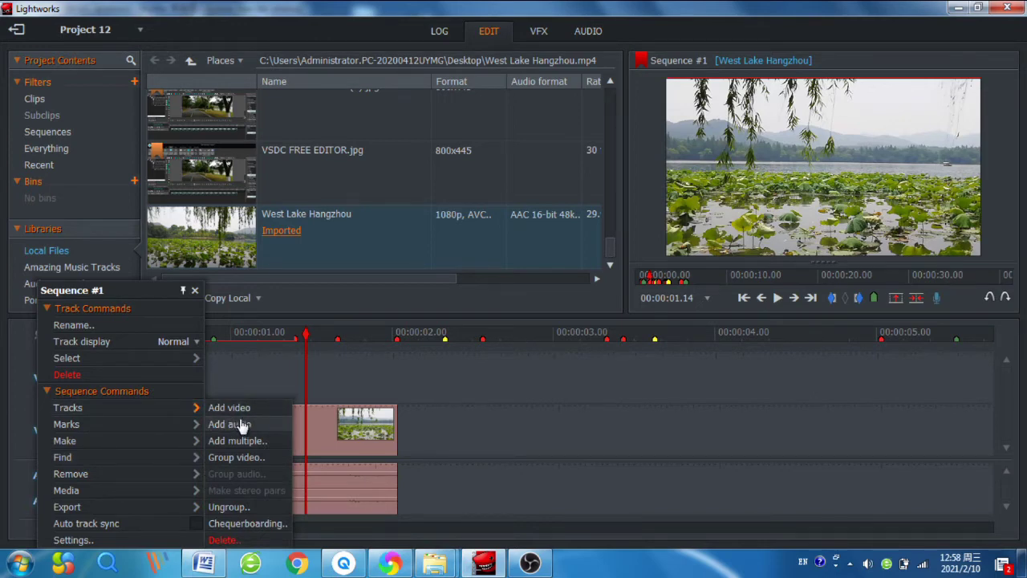
left_click(417, 368)
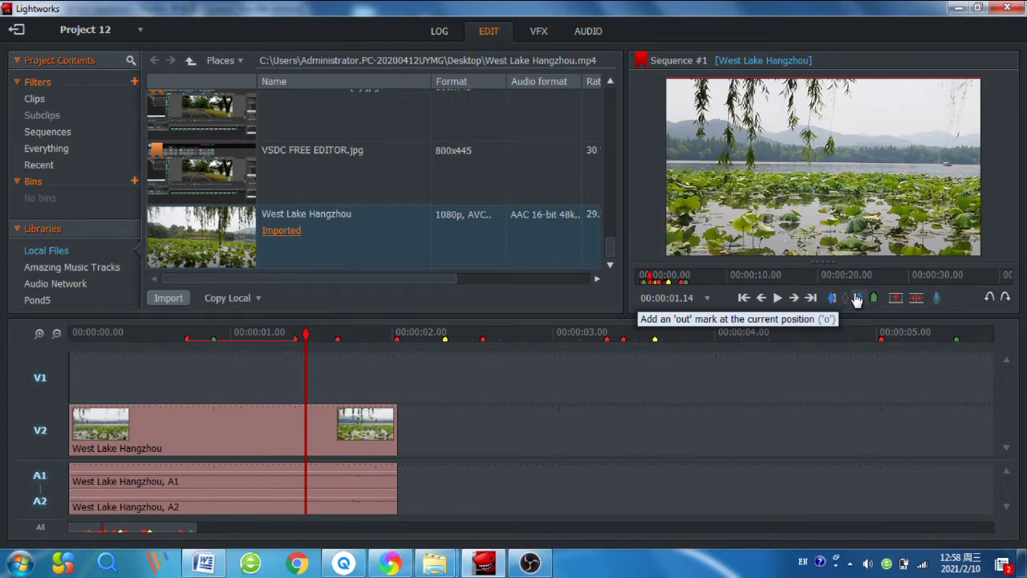
- Split the West Lake Hangzhou video and audio at about 1.07 seconds
left_click_drag(305, 335, 269, 337)
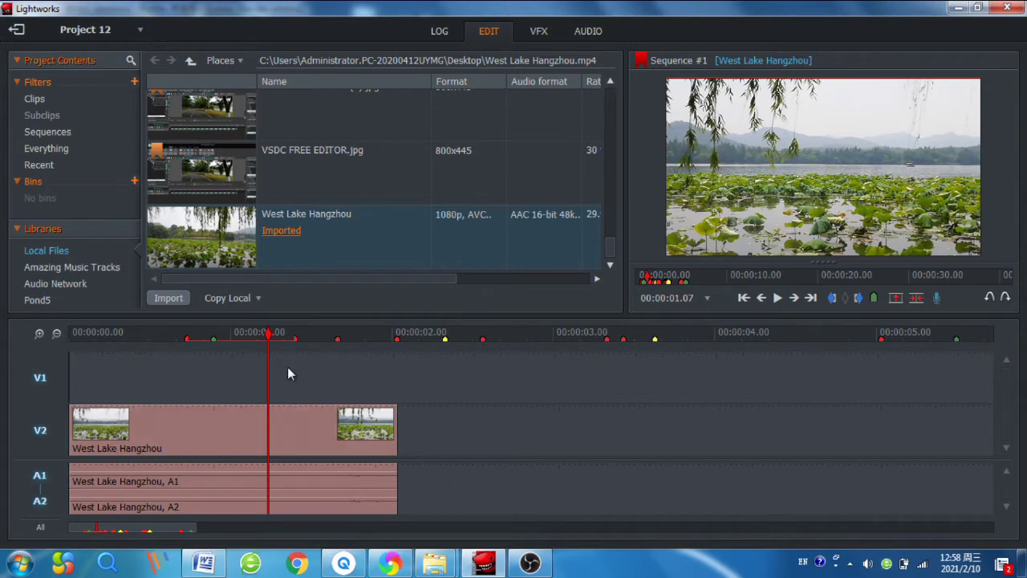
left_click(283, 427)
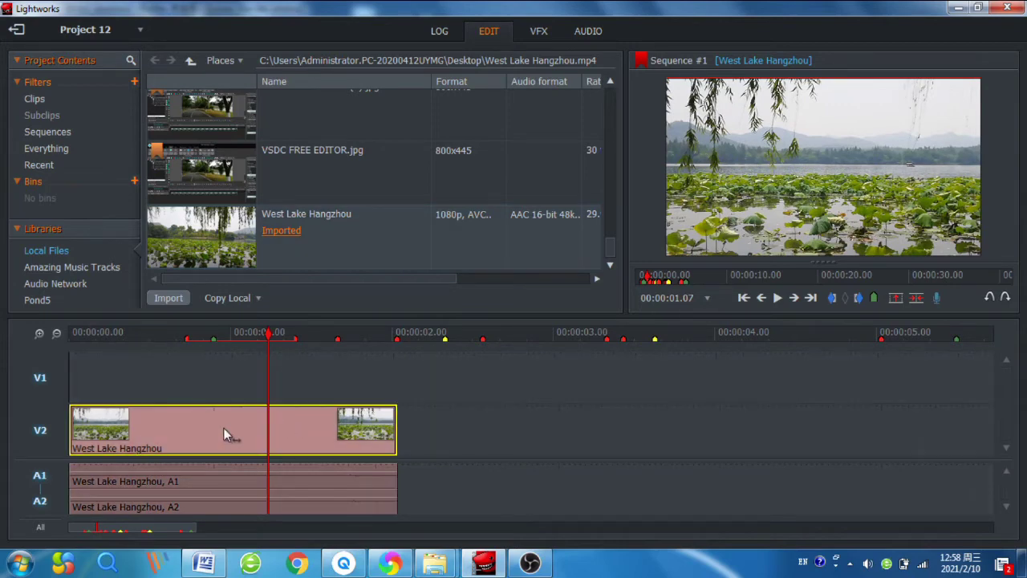
left_click(216, 494)
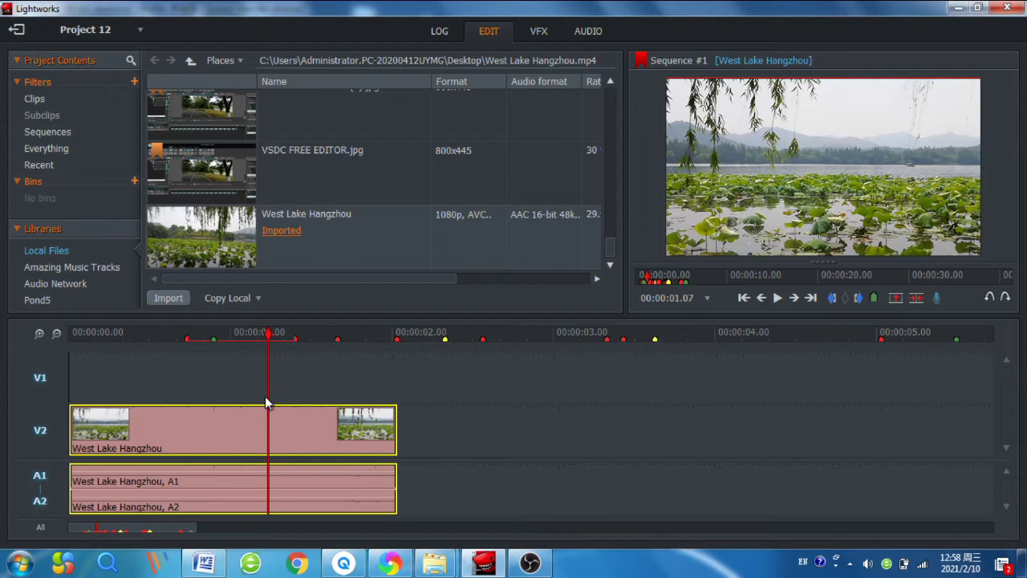
key("c")
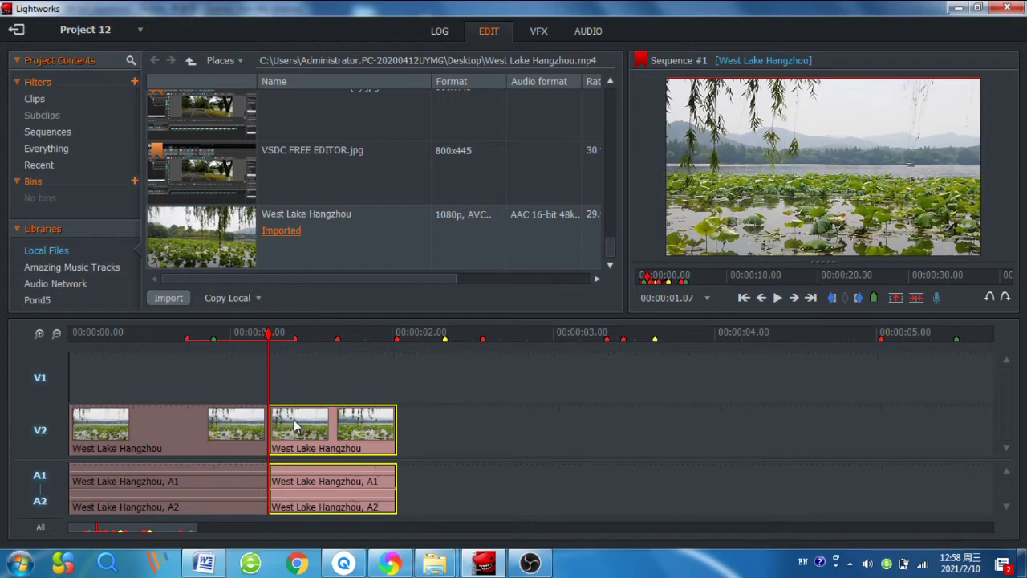
- Select the left video and audio pieces of the split clip
left_click(245, 452)
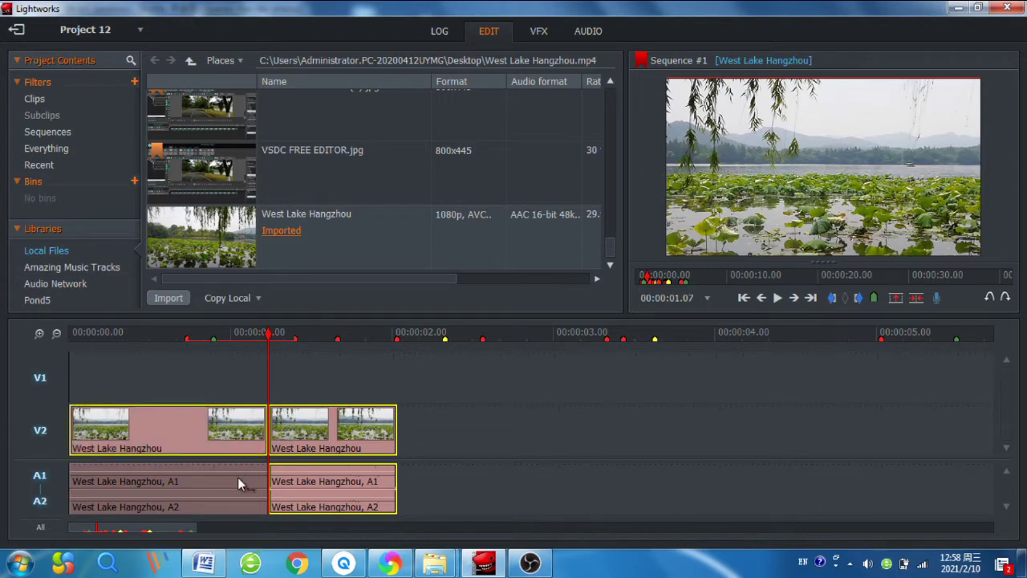
left_click(237, 480)
left_click(293, 451)
left_click(288, 490)
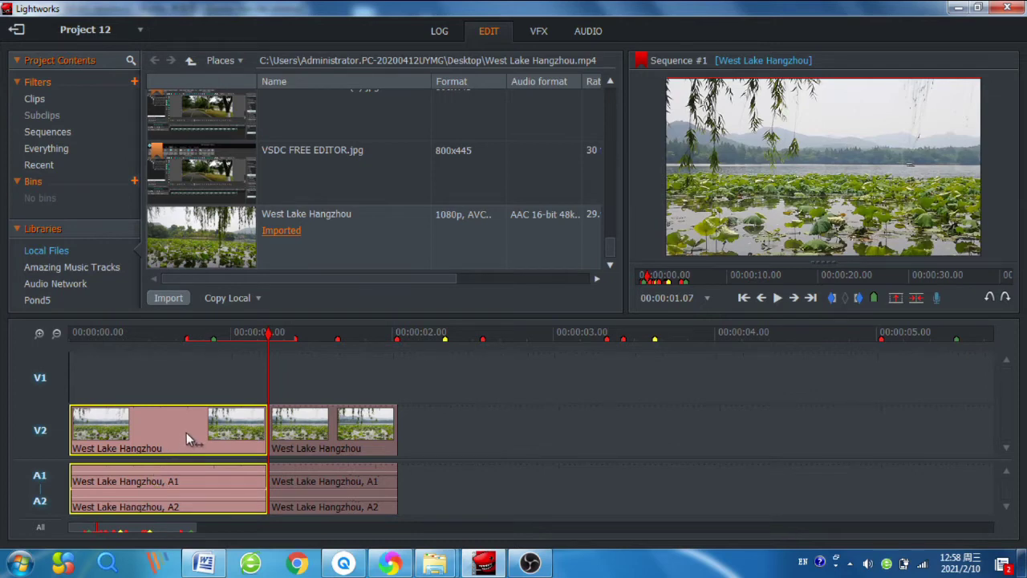
- Delete the opening video and audio pieces, undoing a mistaken Remove along the way
key("Delete")
key("ctrl+z")
right_click(212, 433)
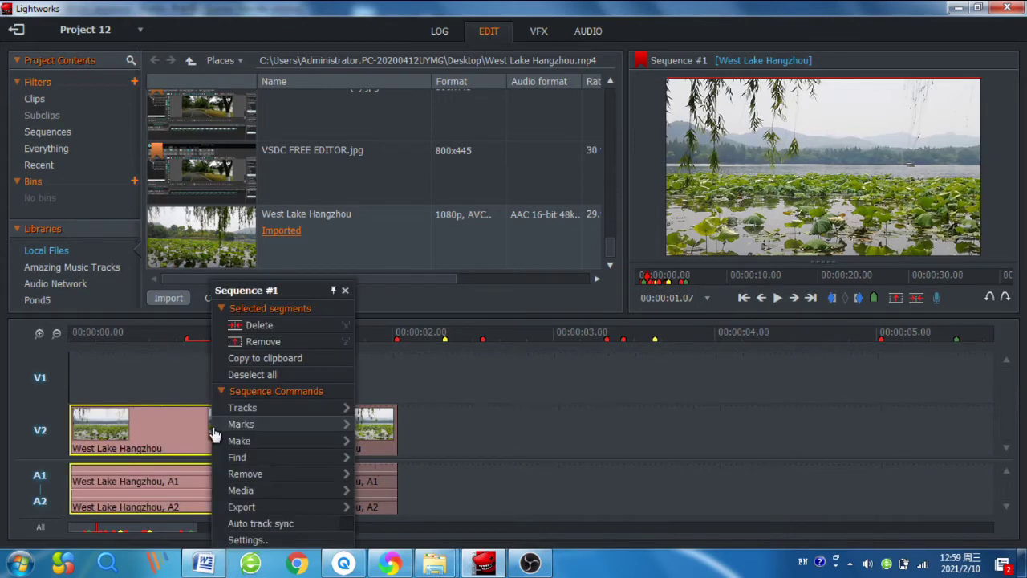
left_click(279, 326)
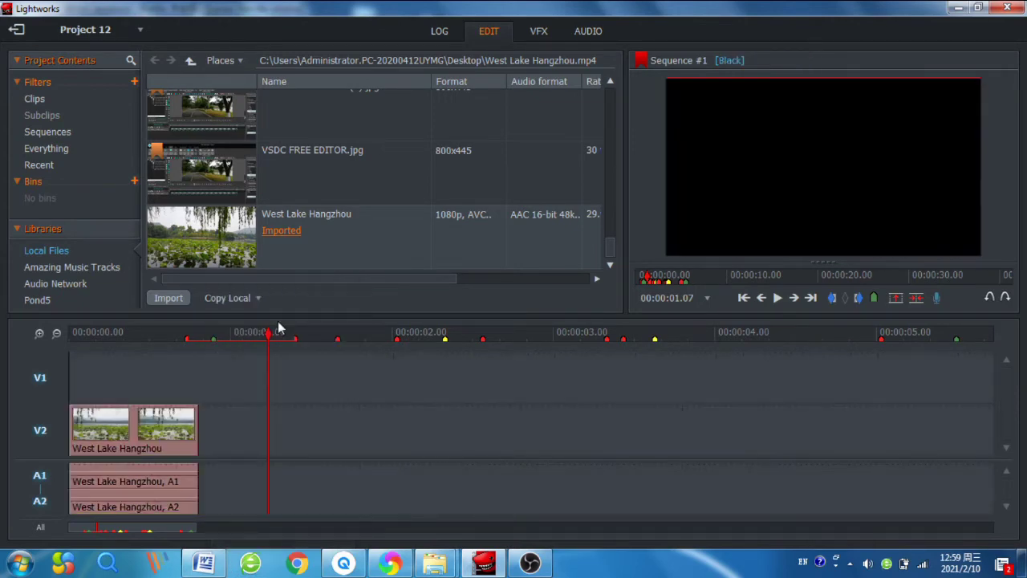
key("ctrl+z")
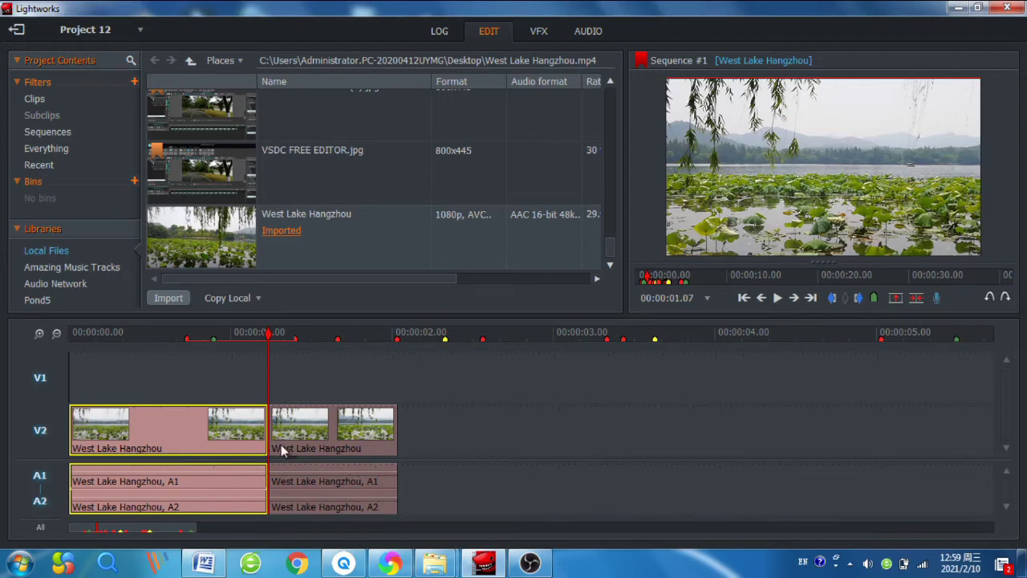
key("Delete")
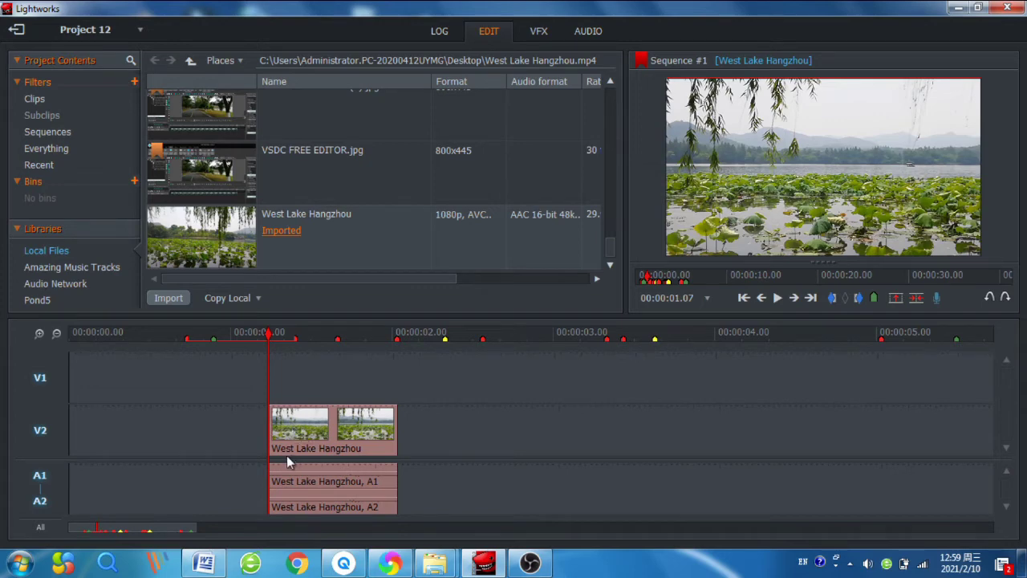
- Use Close gap on the empty timeline space so the clip starts at zero
right_click(163, 417)
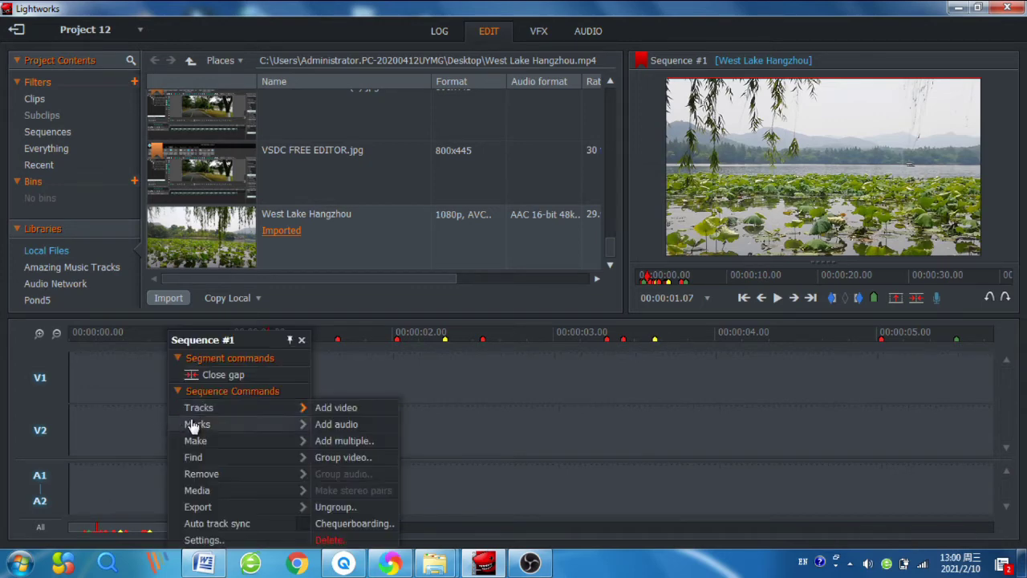
mouse_move(202, 474)
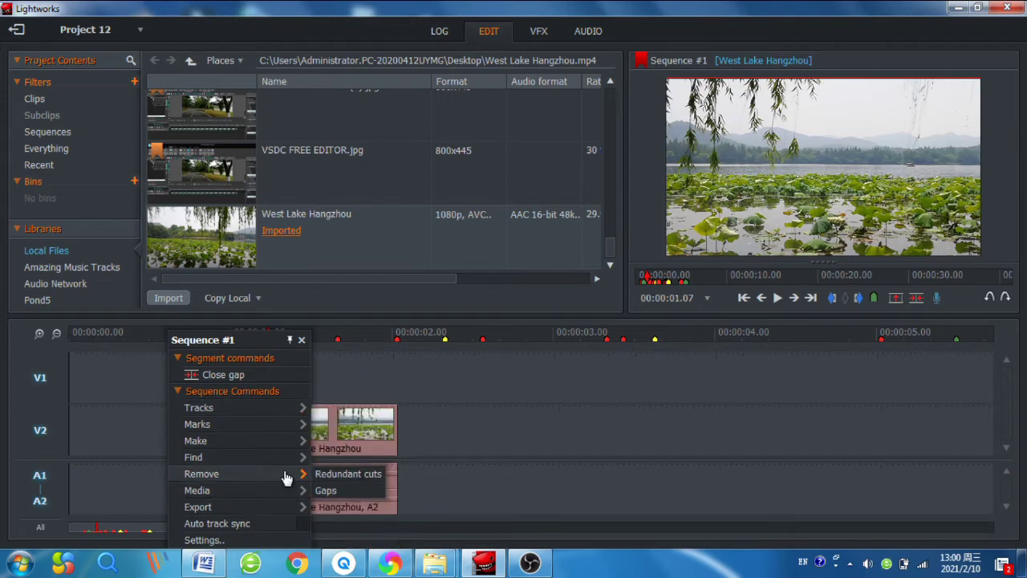
left_click(321, 491)
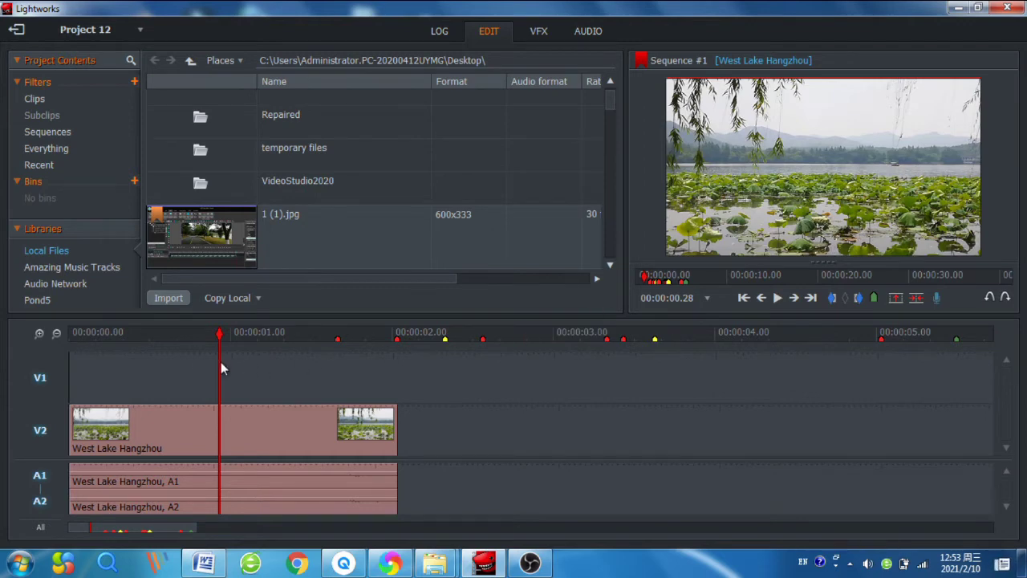
- Mark from about 0.22 to 1.09 seconds and remove that section
left_click_drag(218, 334, 183, 343)
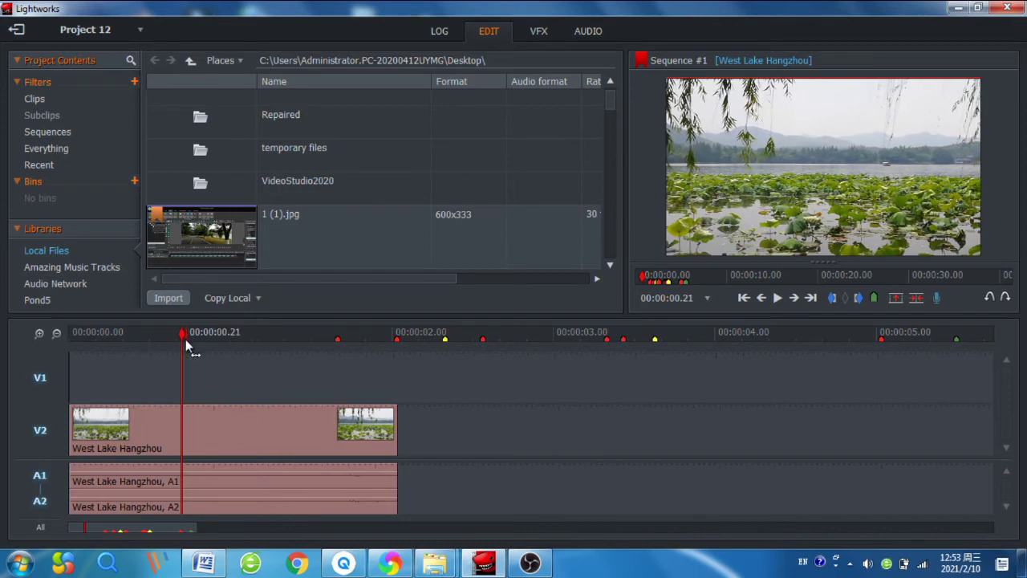
left_click(834, 299)
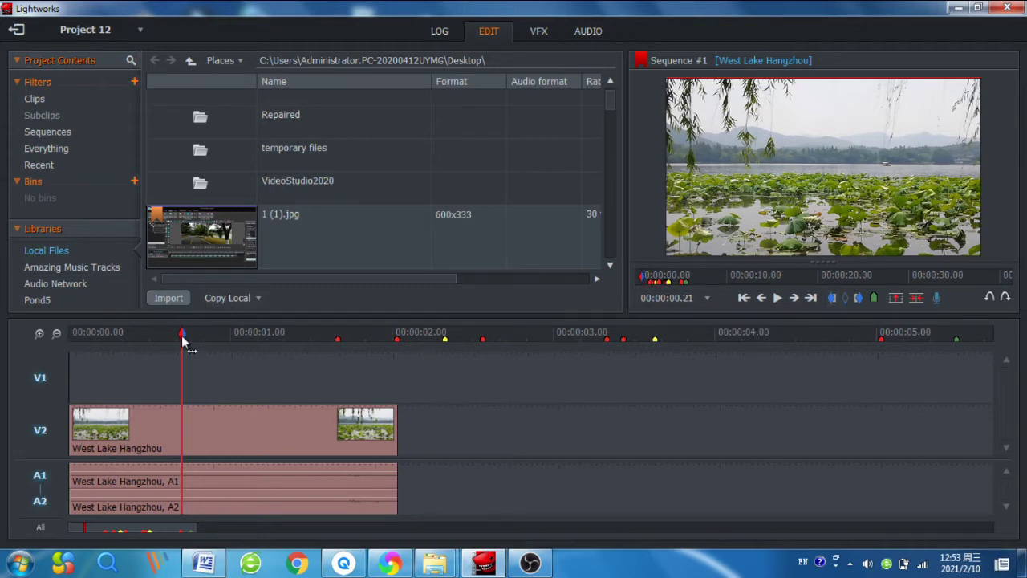
left_click_drag(183, 344, 295, 345)
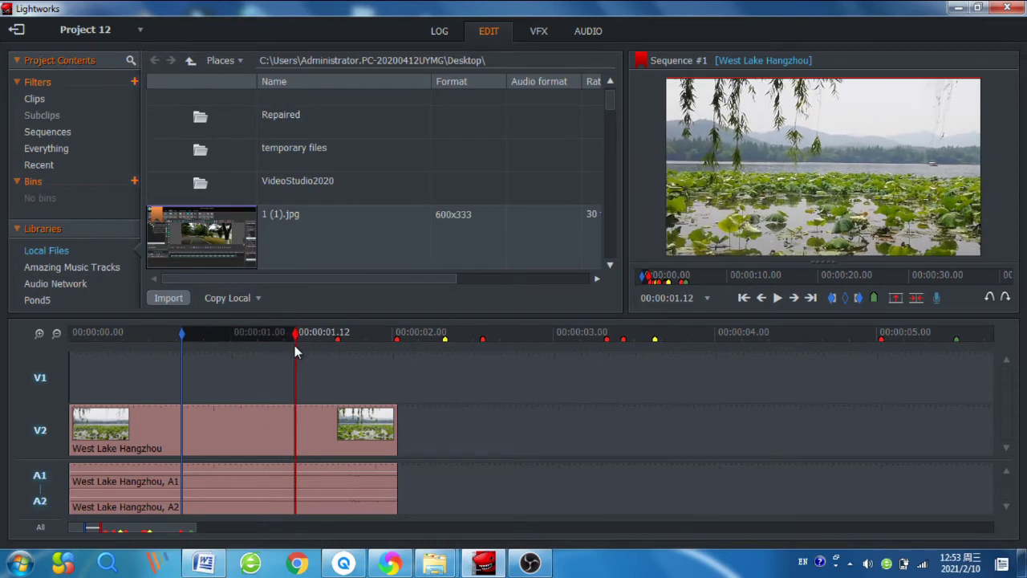
left_click(858, 299)
left_click(917, 298)
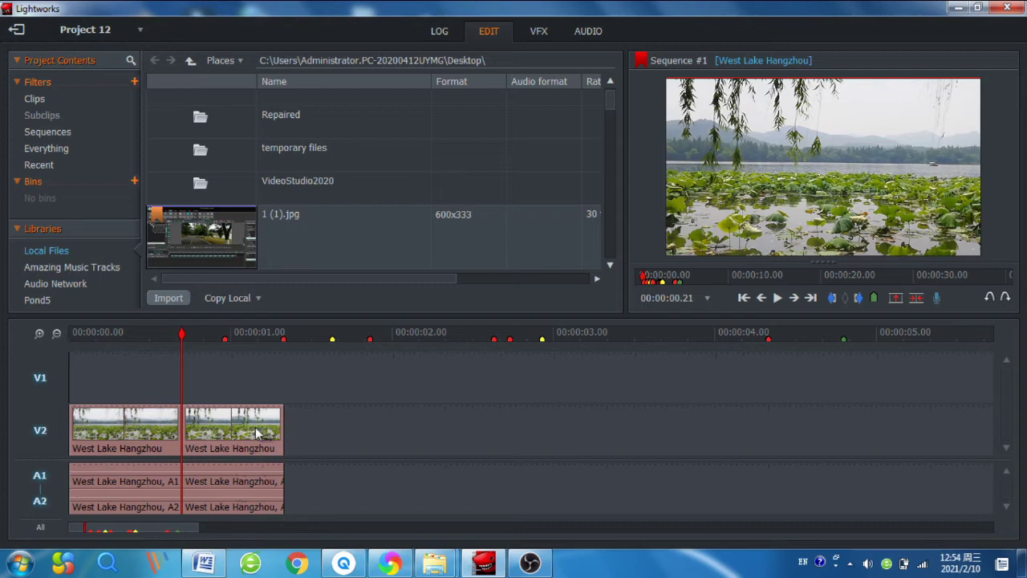
- Undo the section removal, retry and undo it, then nudge the in mark later
key("ctrl+z")
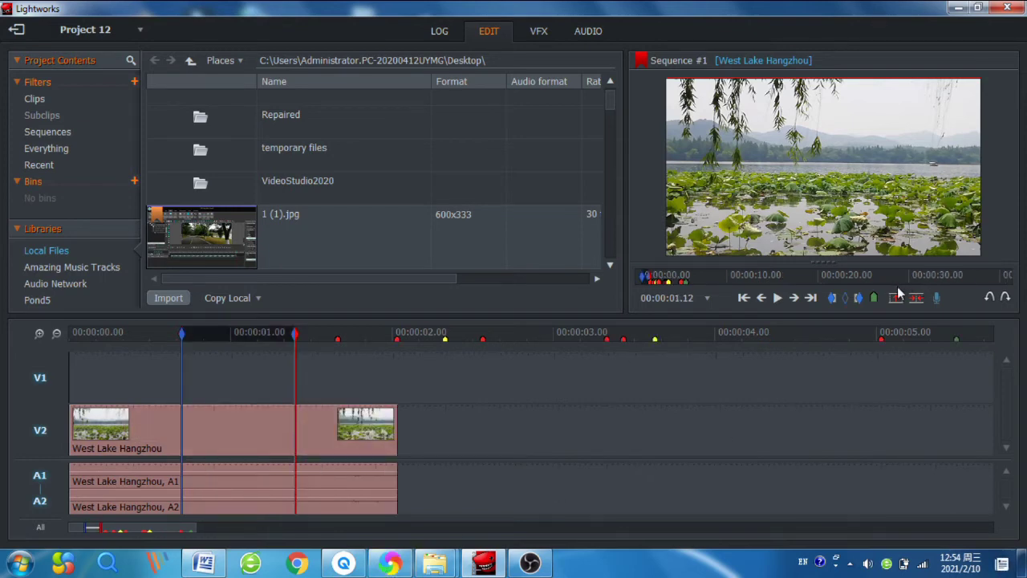
left_click(289, 432)
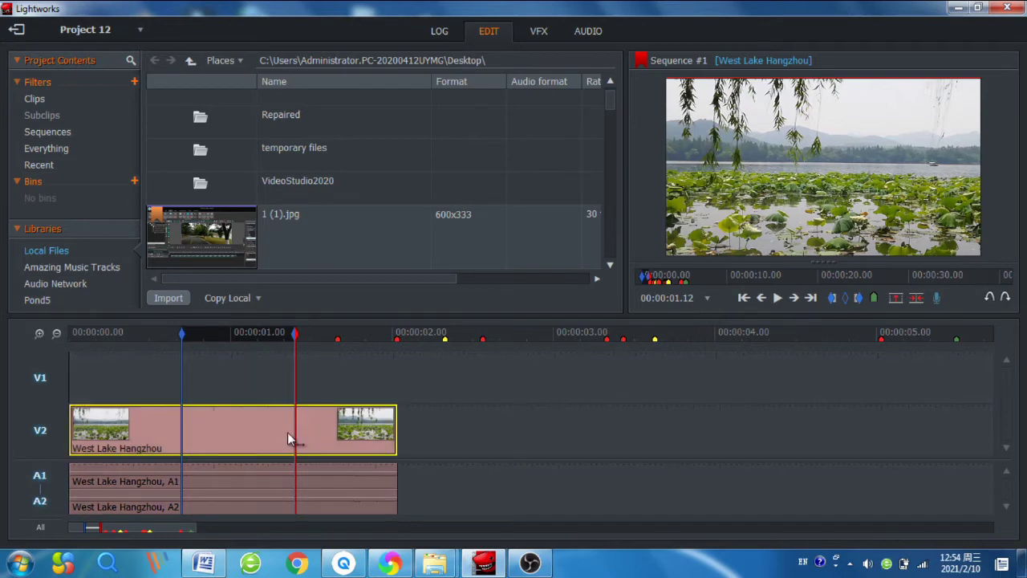
left_click(256, 480)
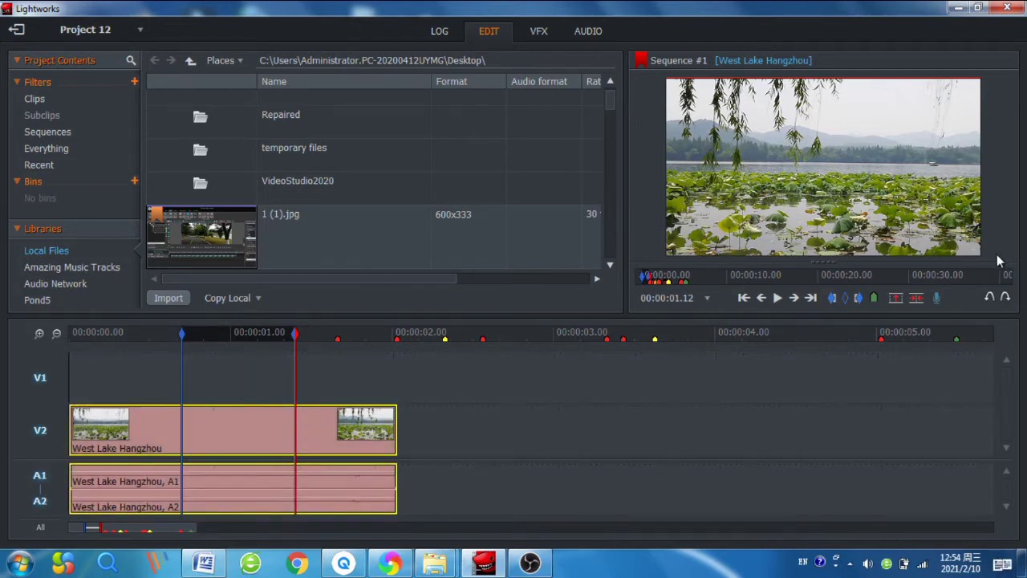
left_click(917, 298)
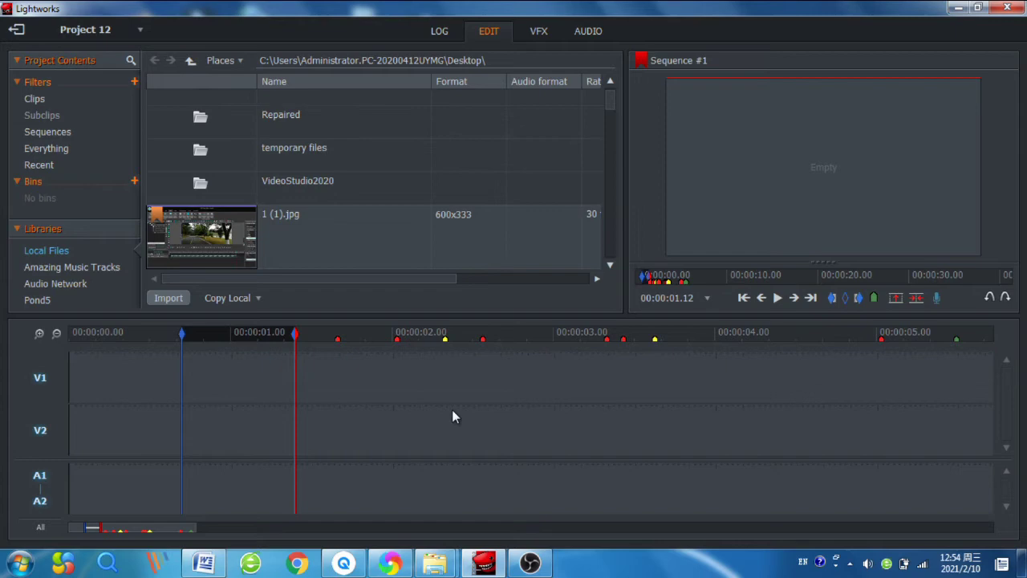
key("ctrl+z")
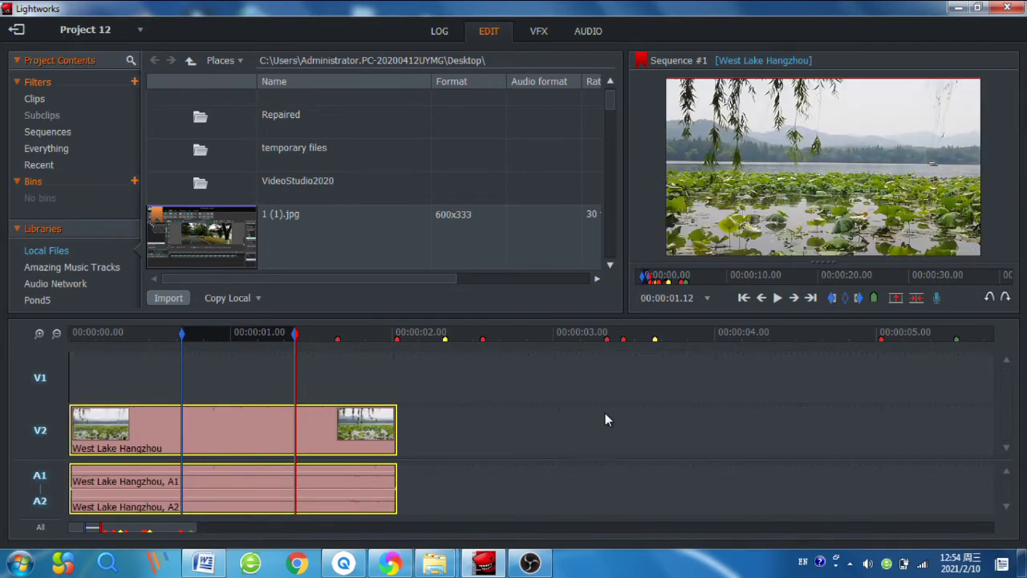
left_click(607, 419)
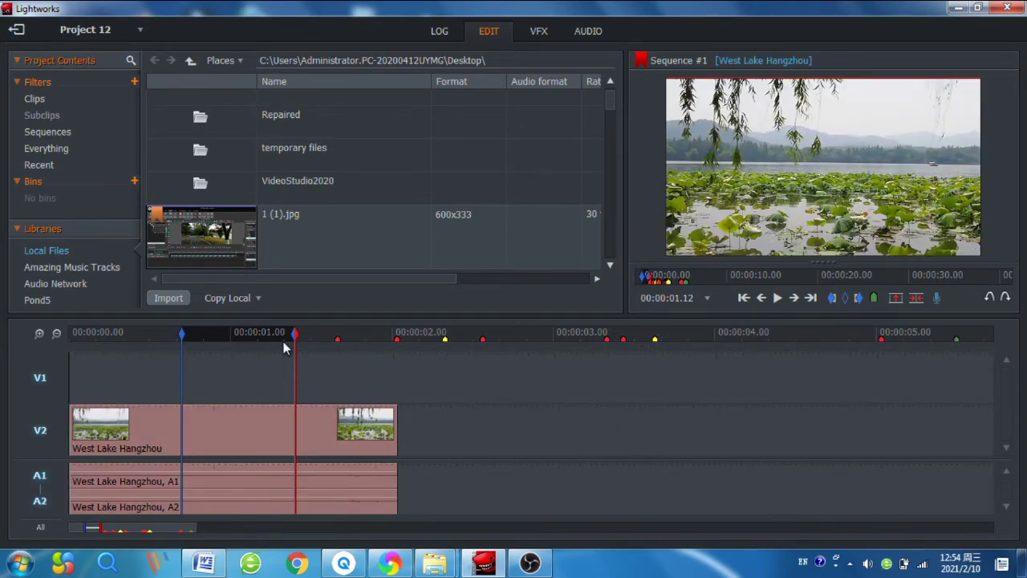
mouse_move(179, 332)
left_mouse_down()
mouse_move(214, 338)
mouse_move(185, 342)
left_mouse_up()
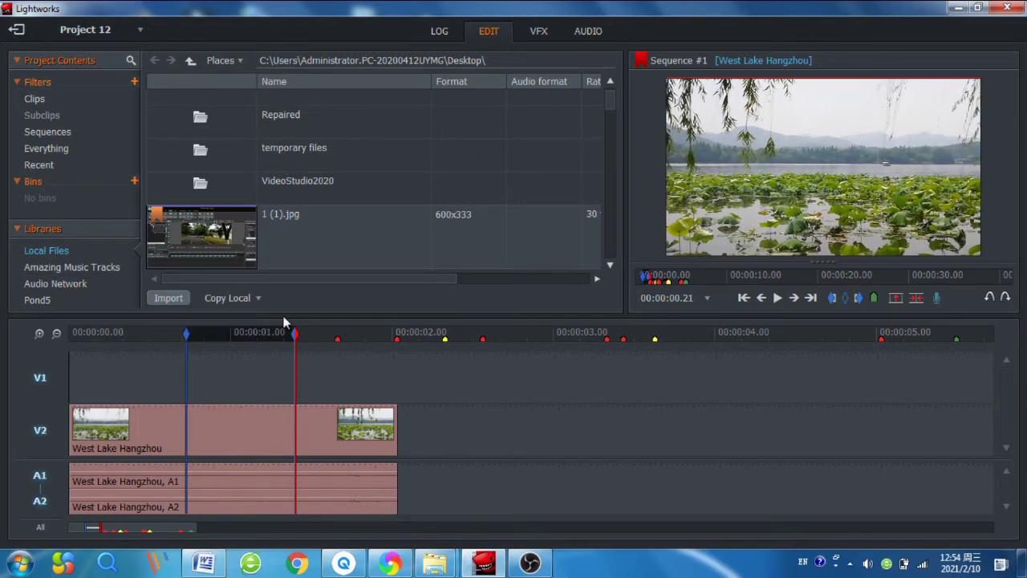
- Add a red cue marker, then another cue at 00:00:00.27
left_click(874, 300)
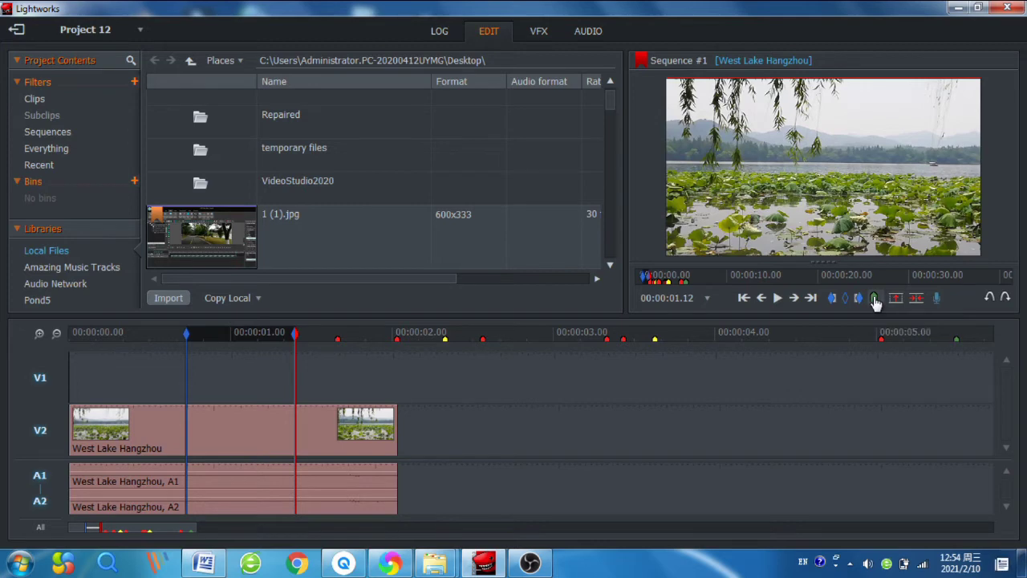
left_click(606, 353)
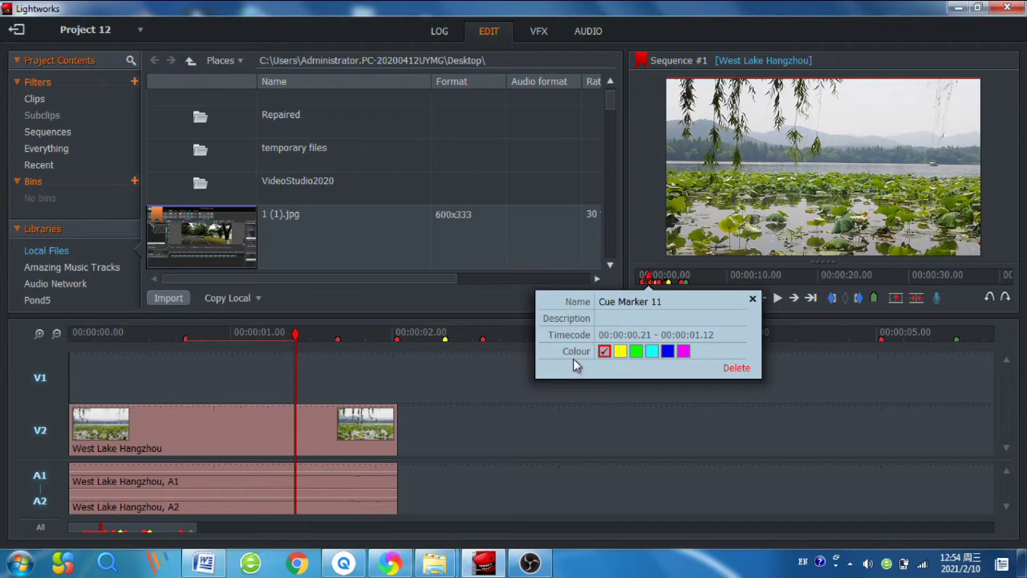
left_click(301, 338)
left_click_drag(301, 337, 214, 355)
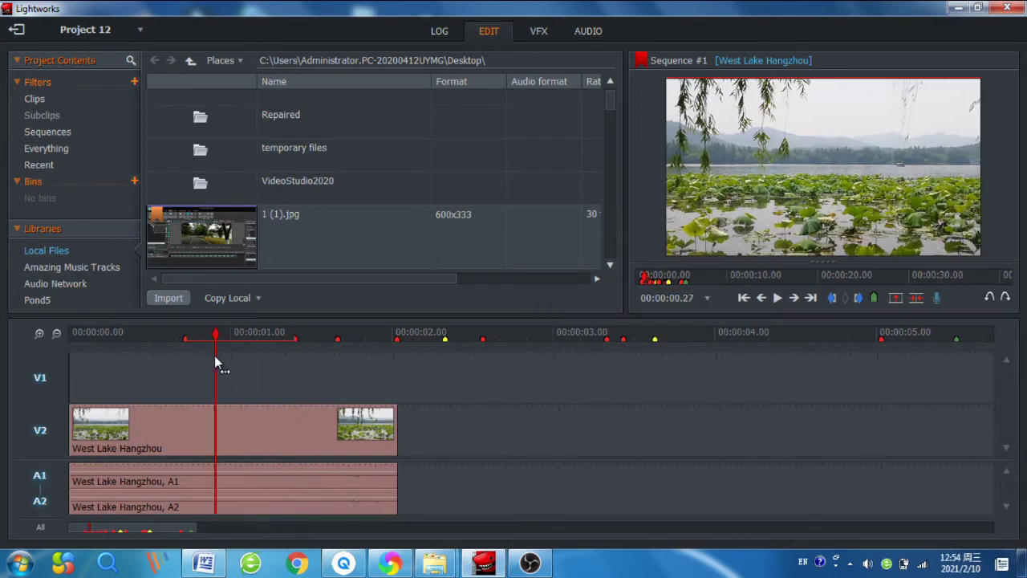
left_click(873, 300)
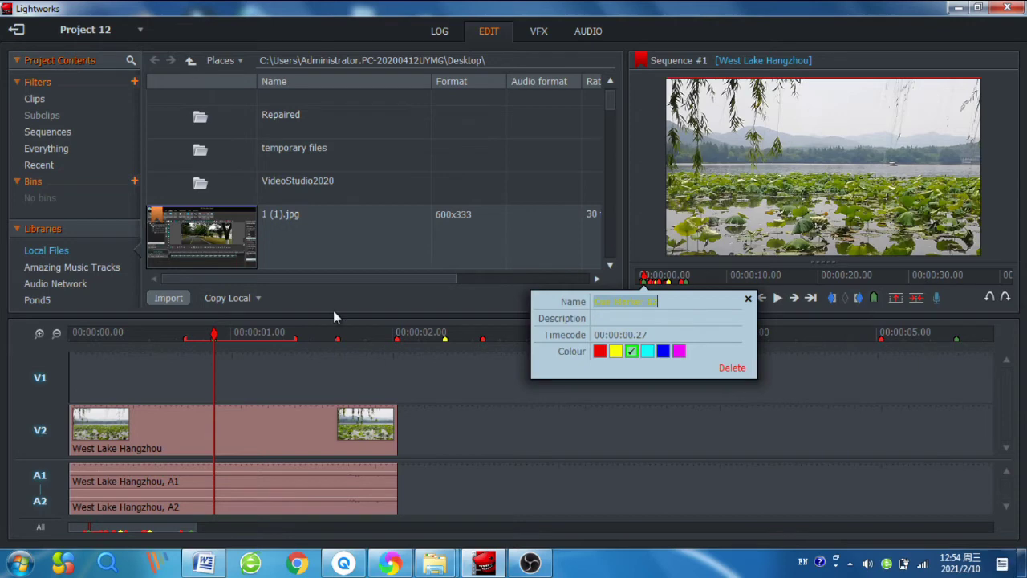
left_click(259, 338)
- Add a cue marker at 00:00:01.14 and step one frame forward
left_click_drag(260, 344, 307, 345)
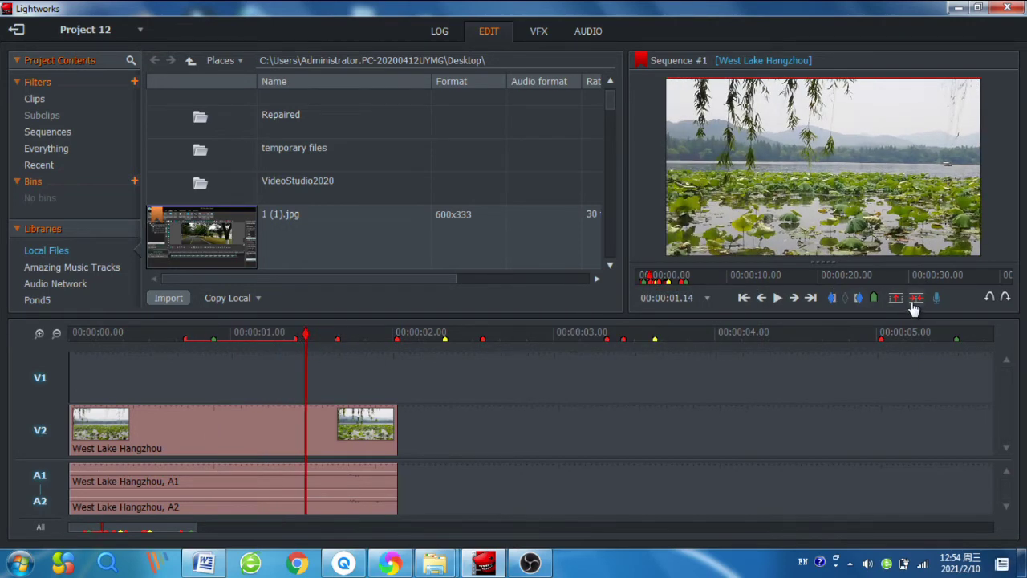
left_click(878, 296)
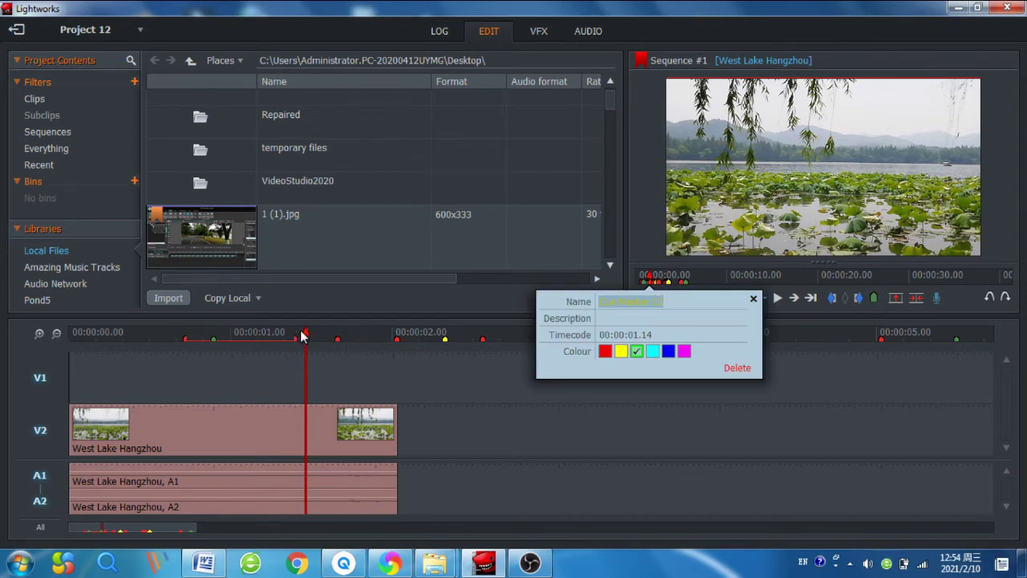
key("Escape")
key("Right")
key("Right")
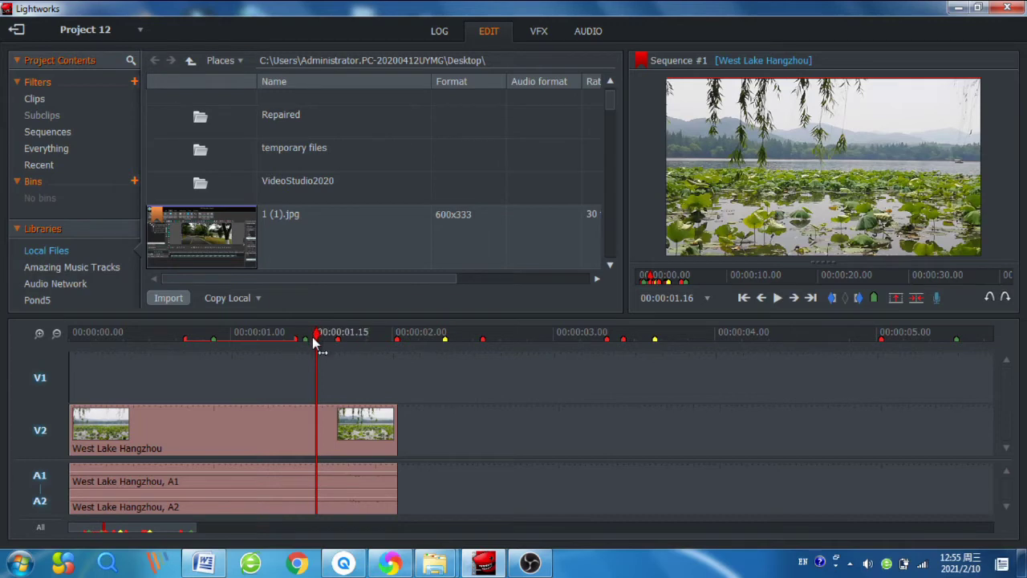
- Cut the video and audio at the 0.27 and 1.14 cue points, then select the middle piece
left_click_drag(318, 337, 215, 344)
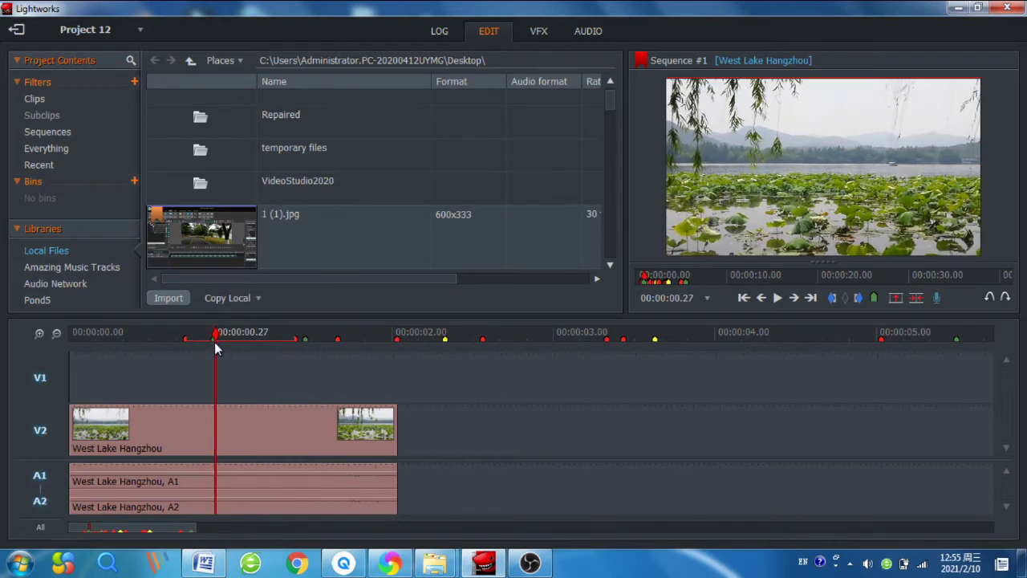
left_click(236, 492)
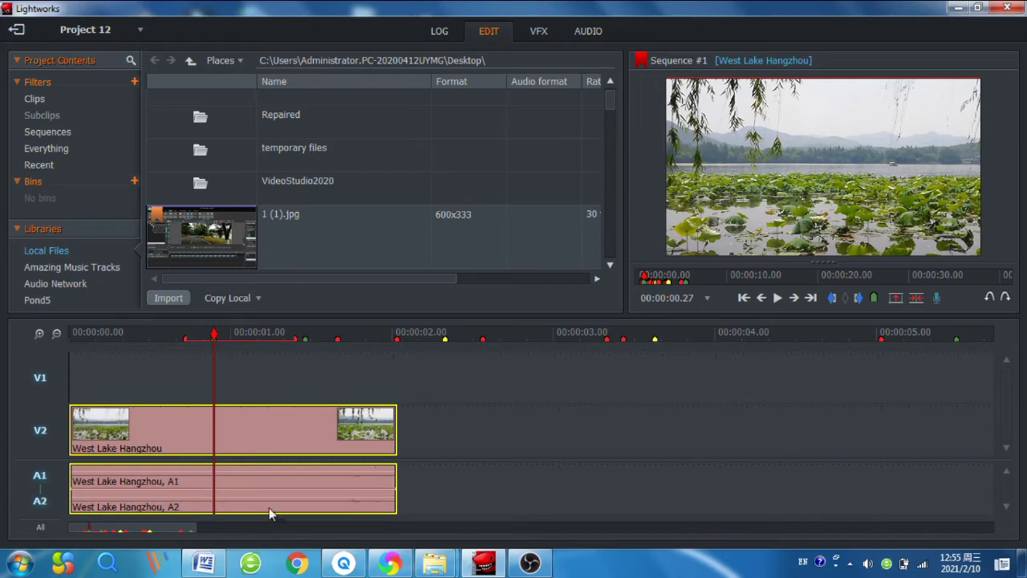
key("c")
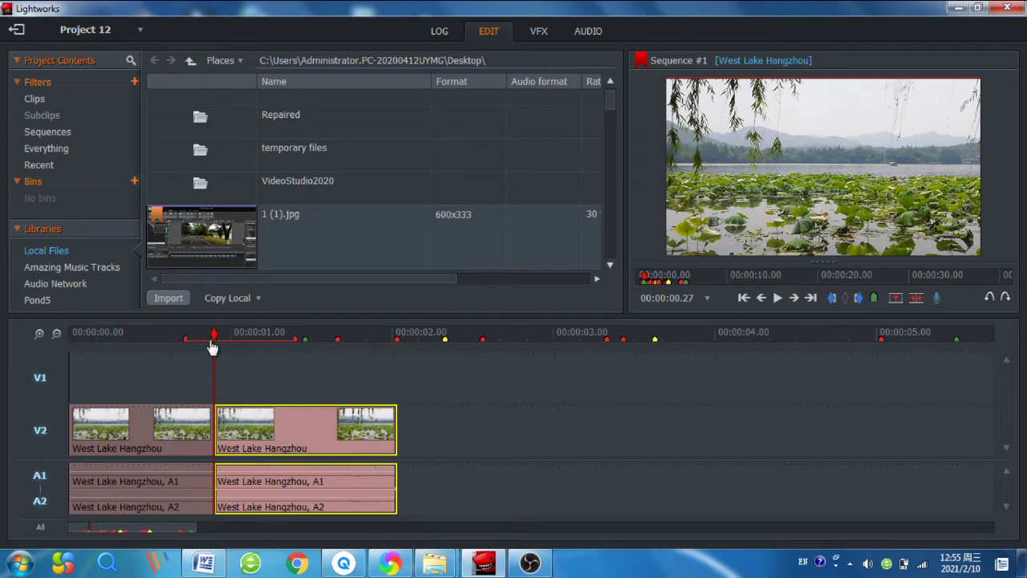
left_click_drag(213, 338, 306, 346)
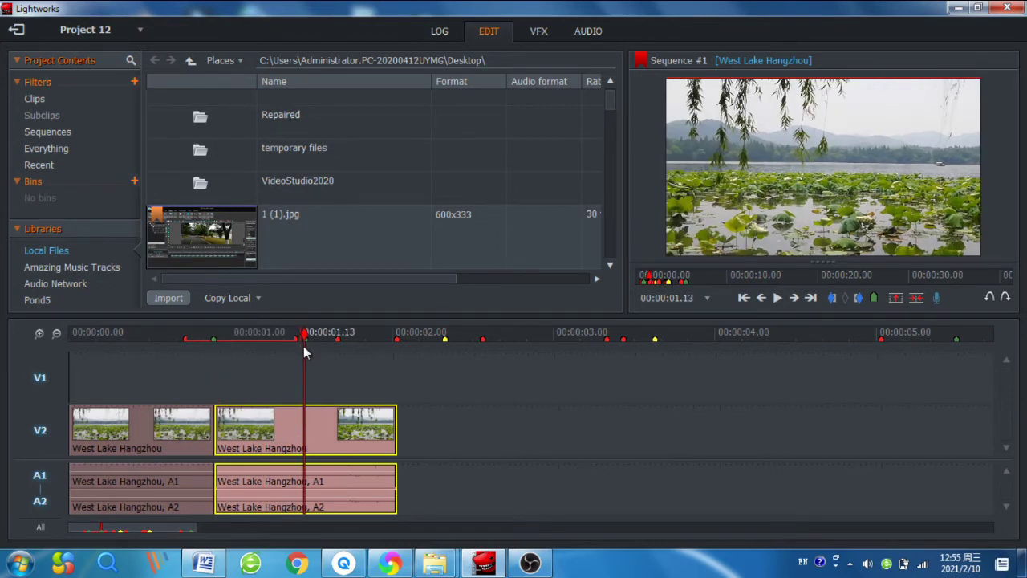
key("c")
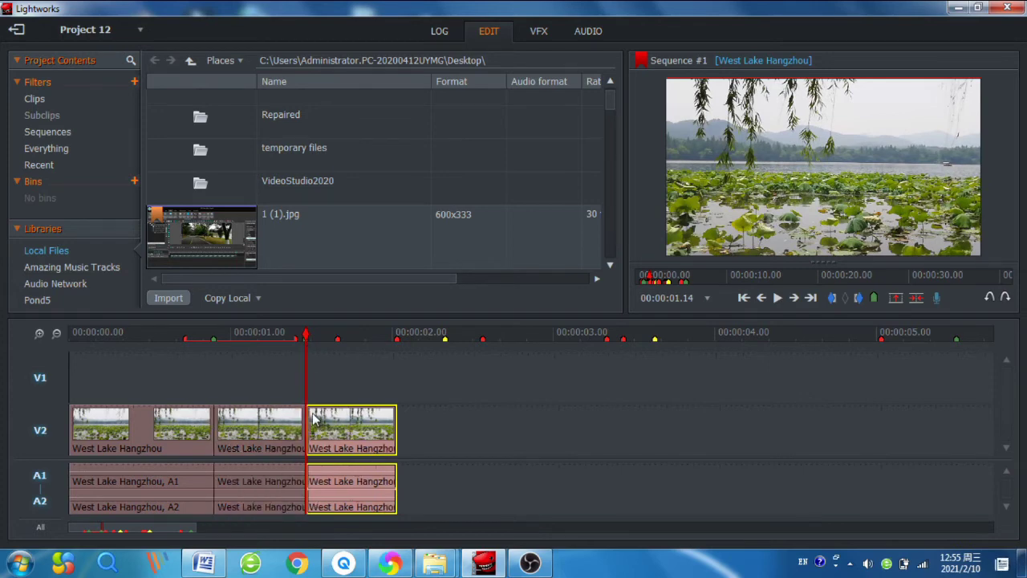
left_click(258, 442)
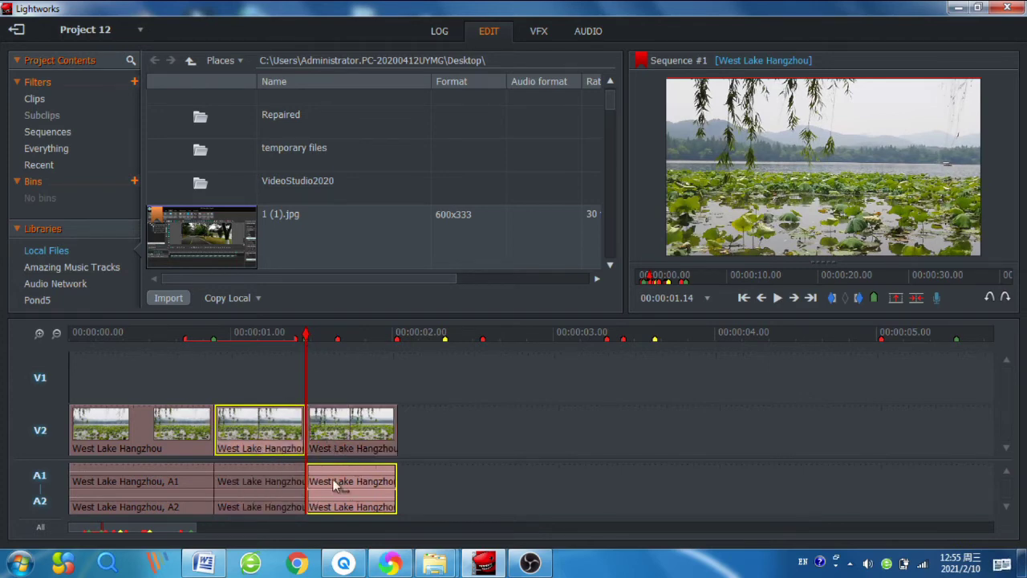
- Delete the middle piece, close the gap, and show Recent clips via Log and Edit
left_click(275, 485)
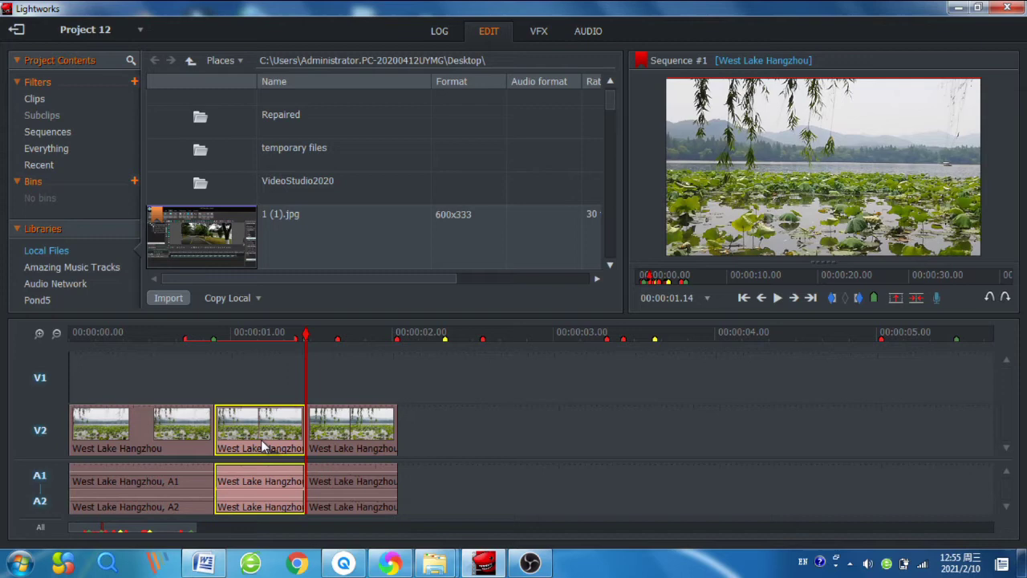
key("Delete")
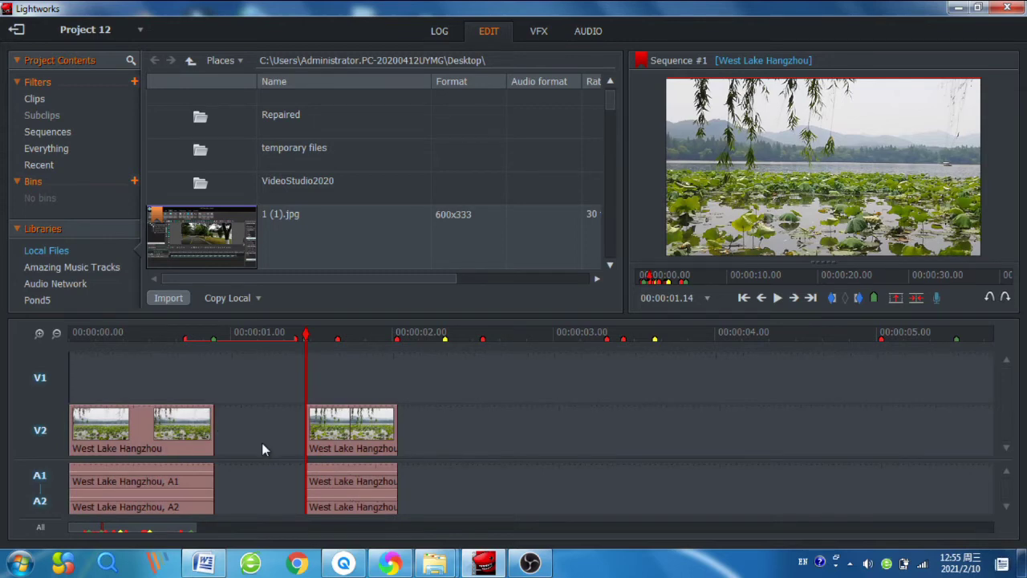
right_click(255, 410)
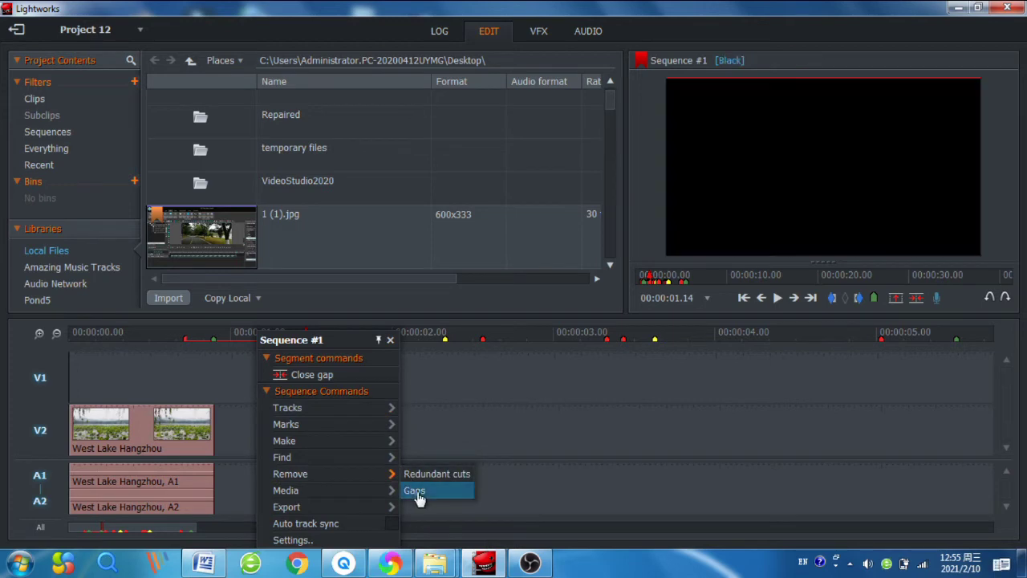
left_click(416, 491)
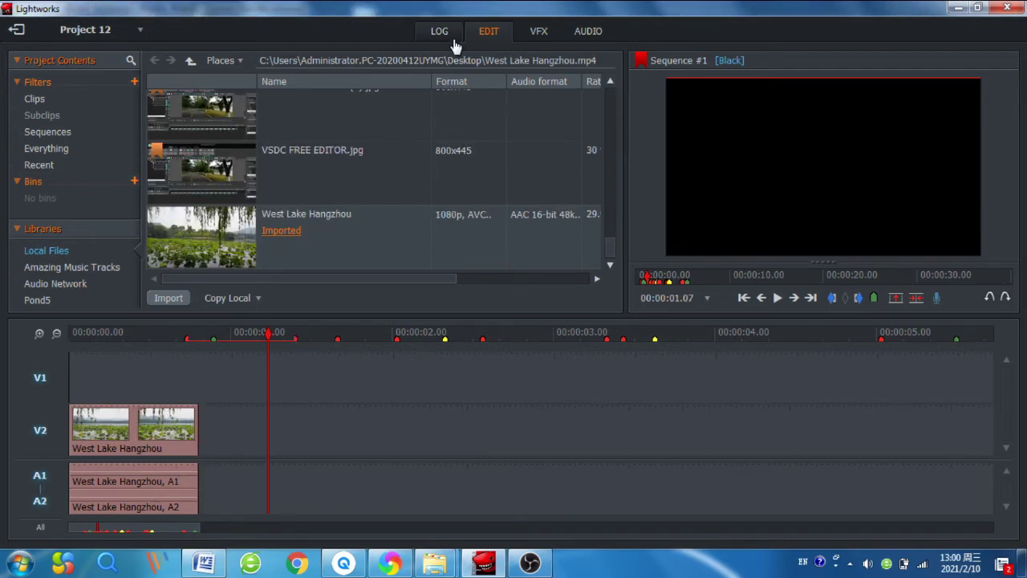
left_click(454, 33)
left_click(488, 32)
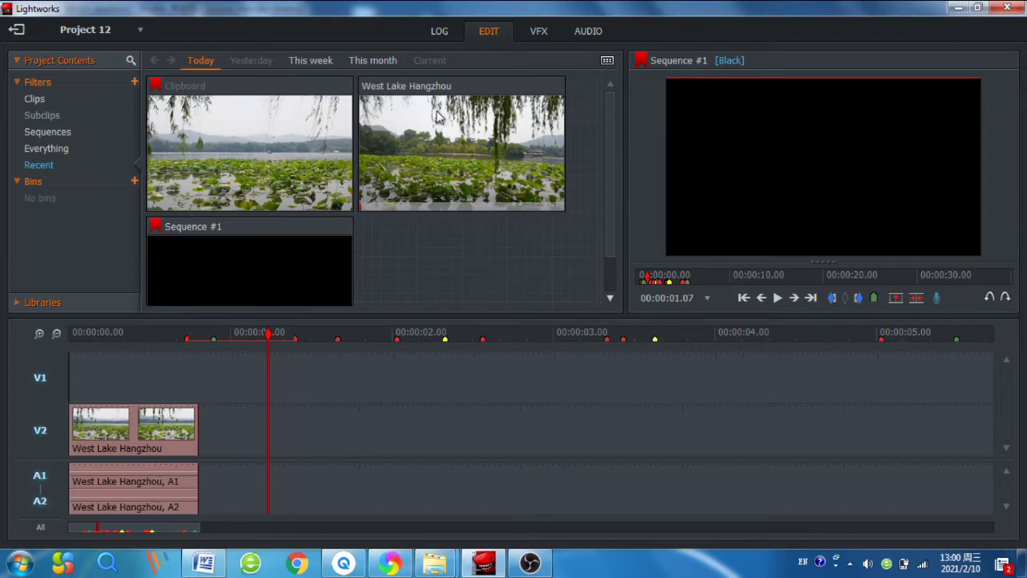
- Snap the West Lake Hangzhou clip to the playhead and set the playhead to 00:00:01.11 in VFX
key("b")
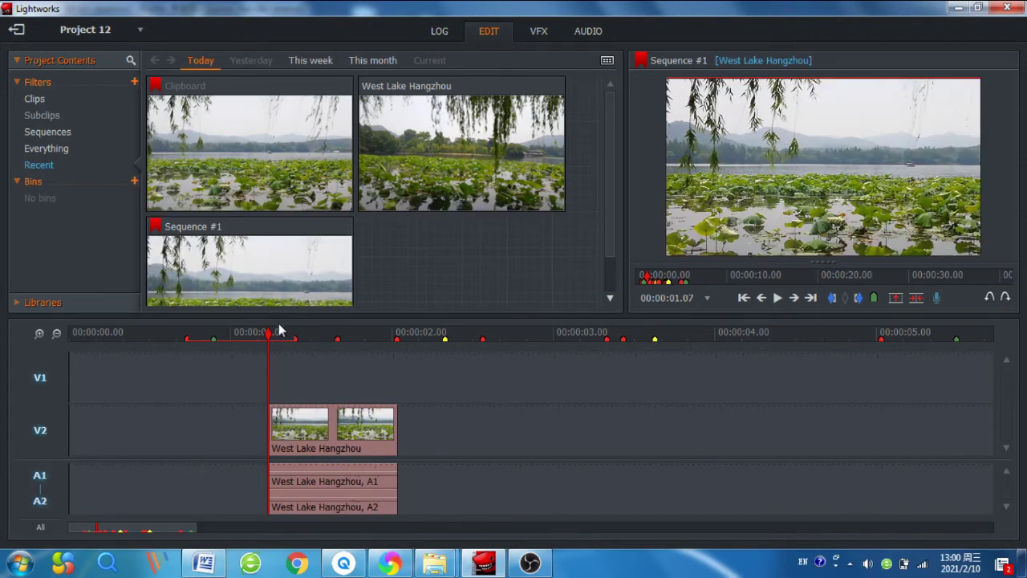
left_click_drag(270, 338, 291, 341)
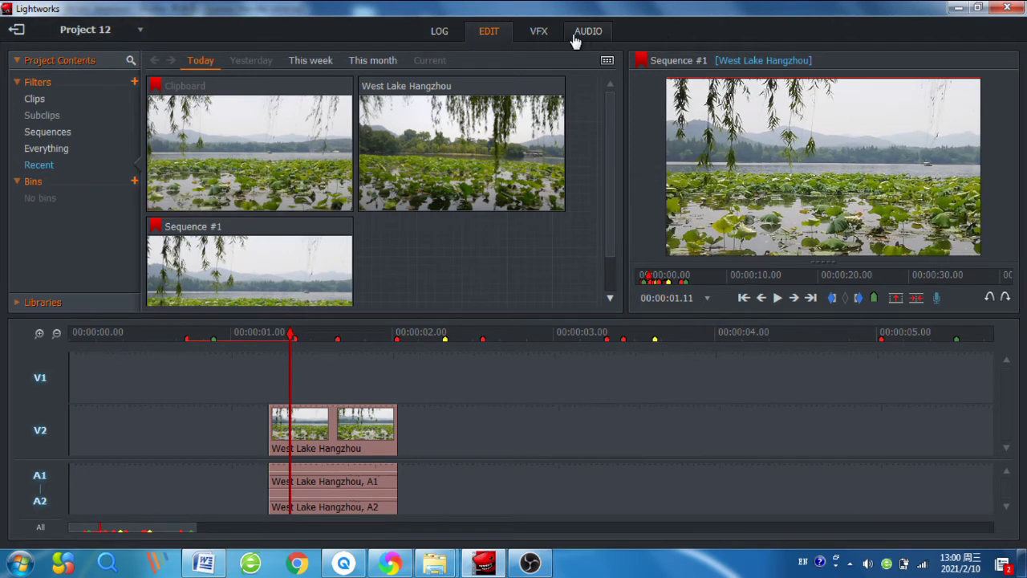
left_click(545, 36)
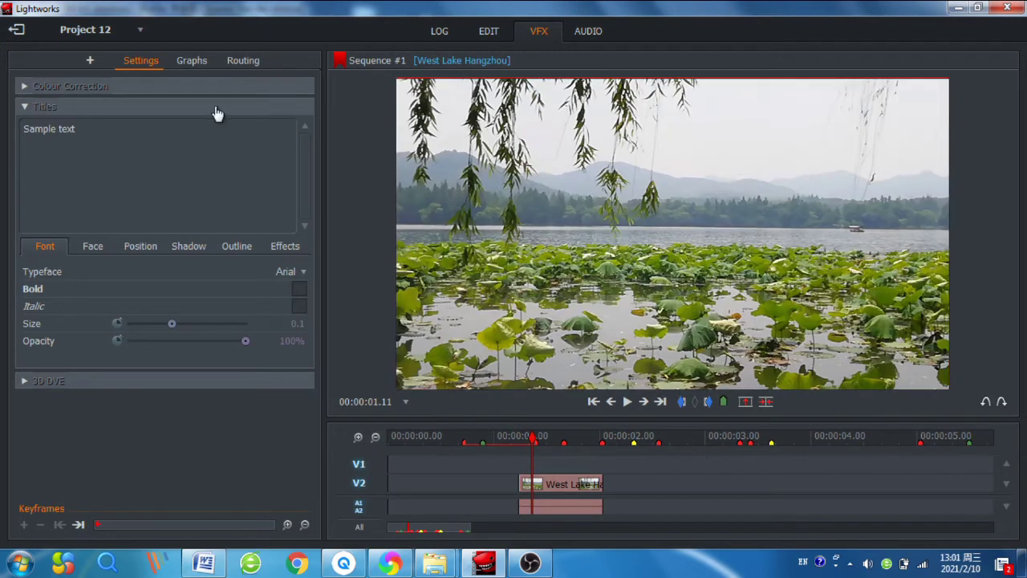
- Show the Text category (Crawl, Roll, Titles) in the Add new effects browser
left_click(92, 62)
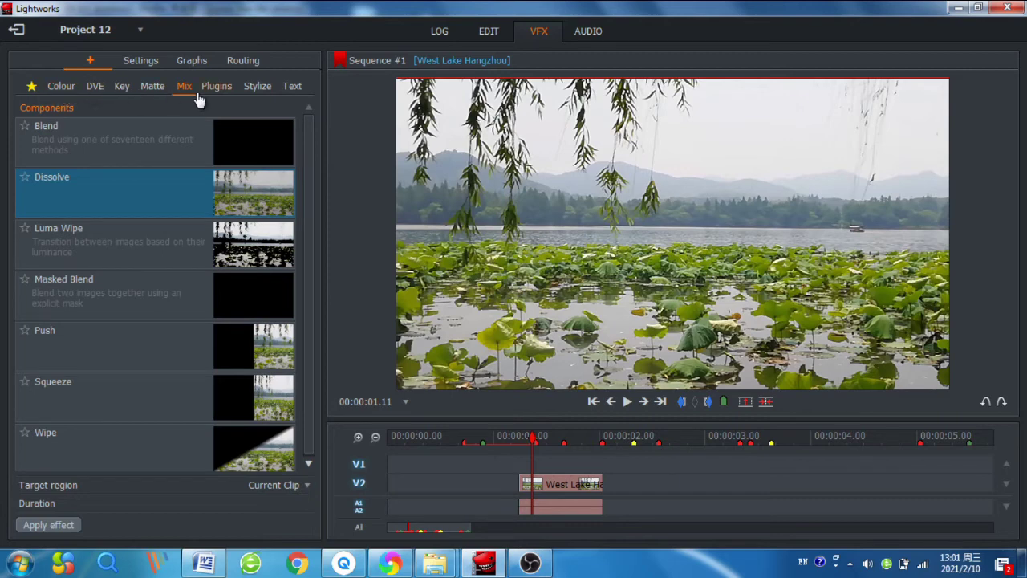
left_click(290, 87)
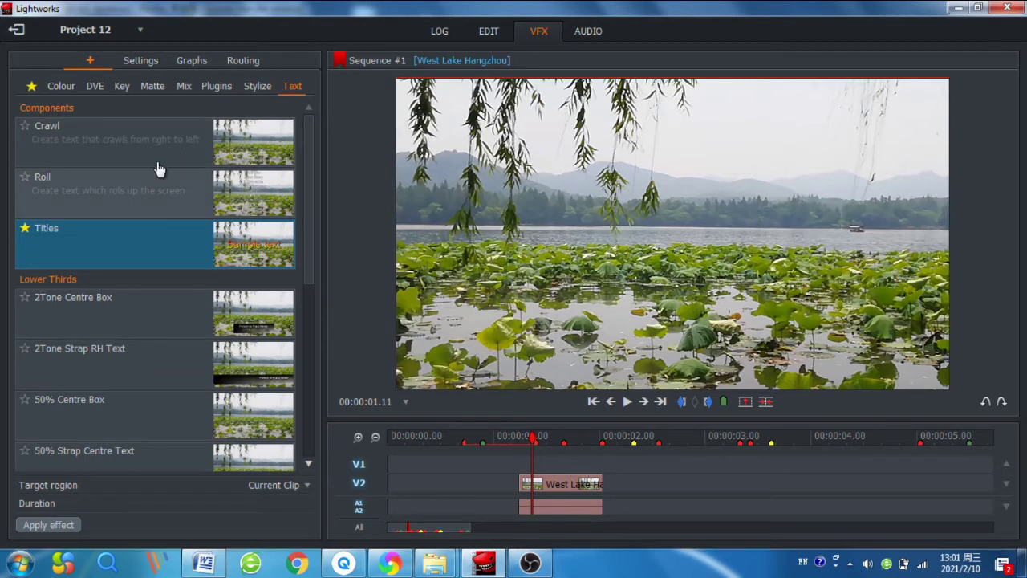
scroll(126, 261, "down", 5)
scroll(152, 281, "up", 5)
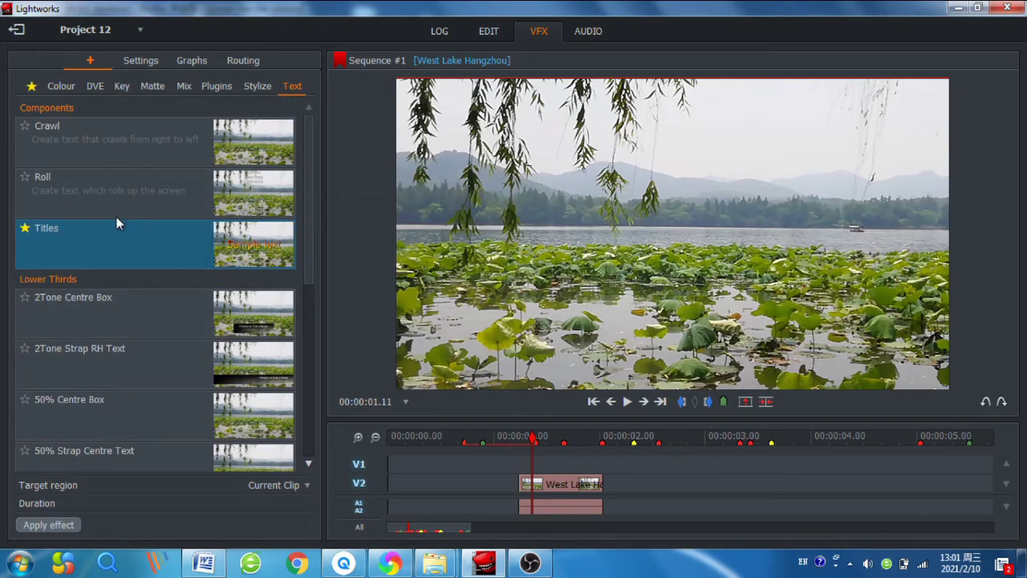
- Apply the Titles effect and replace its placeholder text with 'West Lake Hangzhou'
double_click(98, 253)
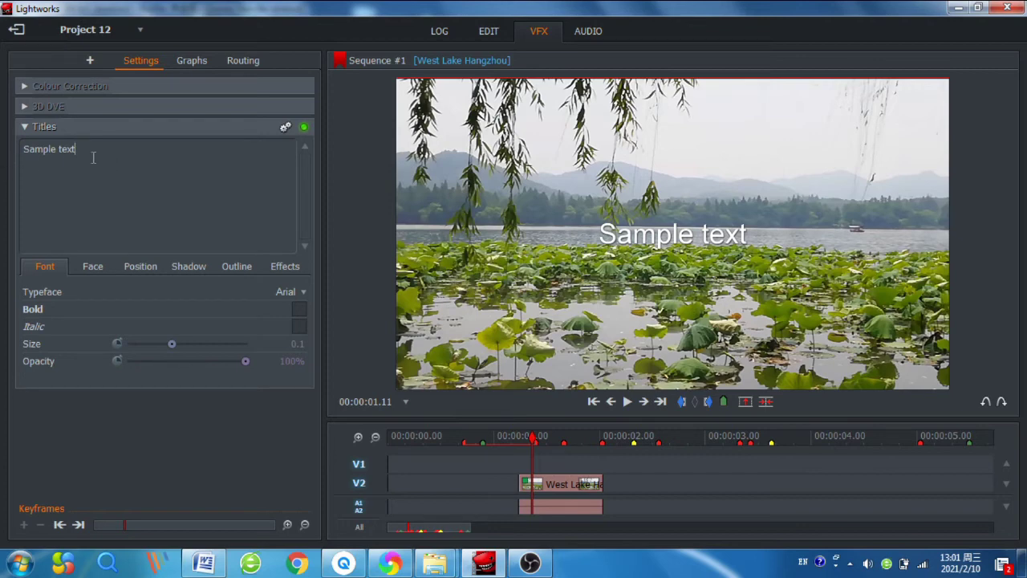
type("111111")
left_click_drag(126, 149, 86, 152)
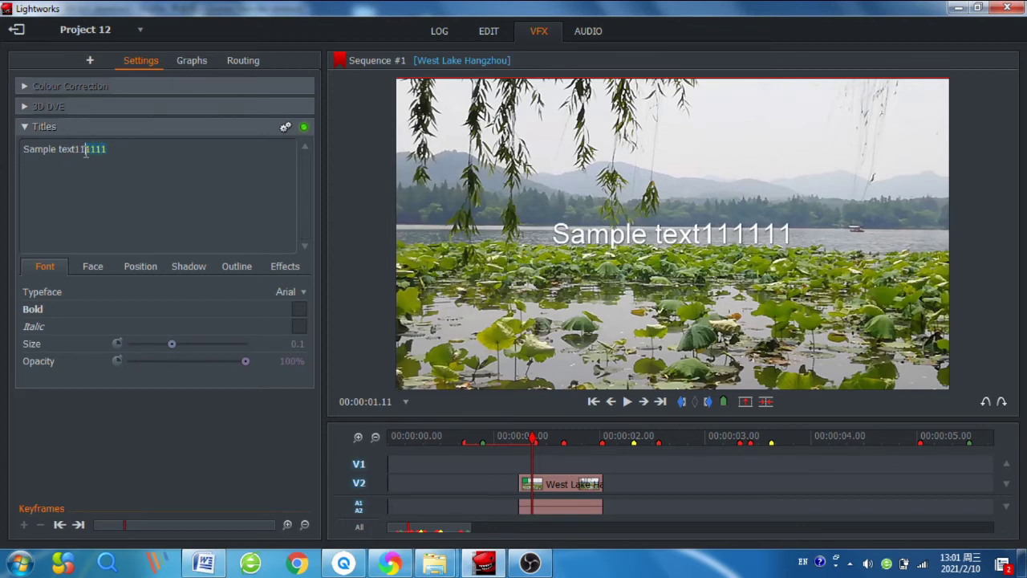
key("BackSpace")
type("1111111111111111111111")
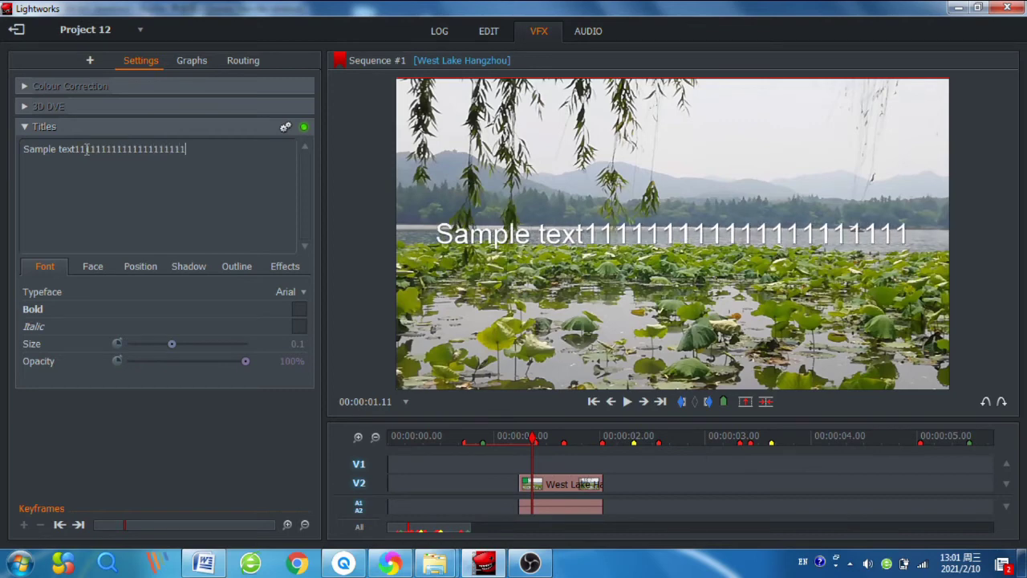
left_click_drag(205, 149, 20, 150)
key("BackSpace")
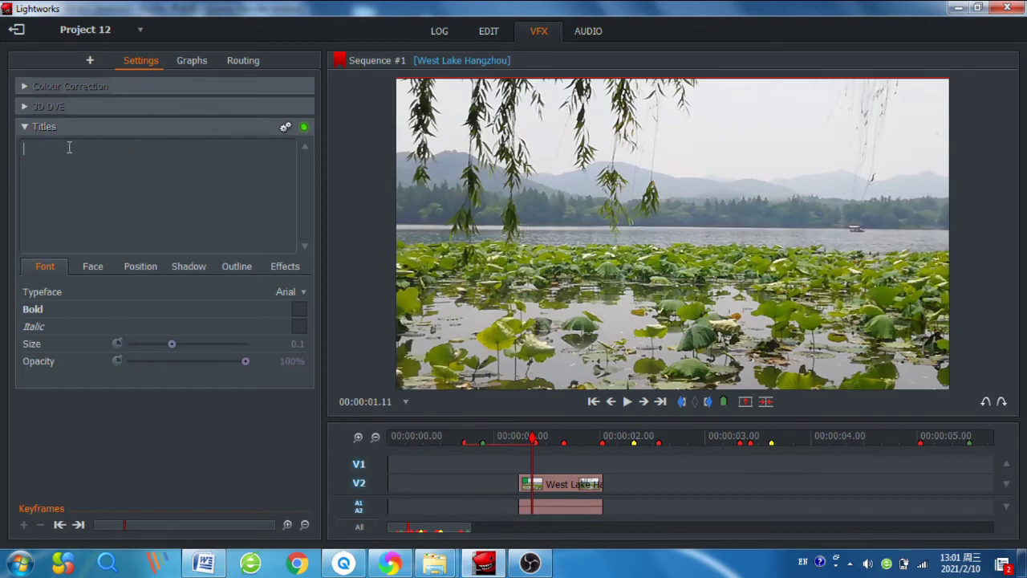
type("Wes")
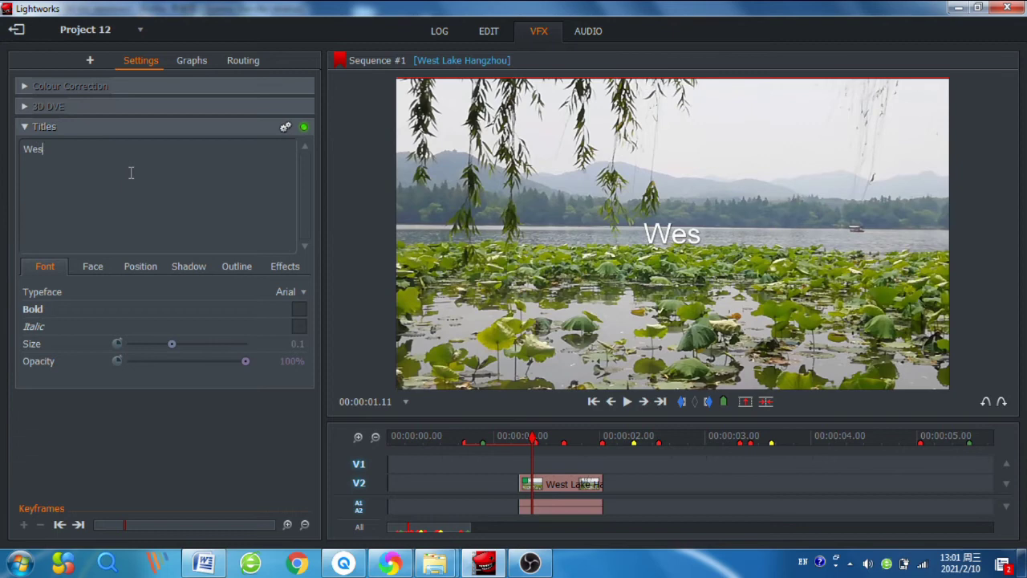
type("t Lake ")
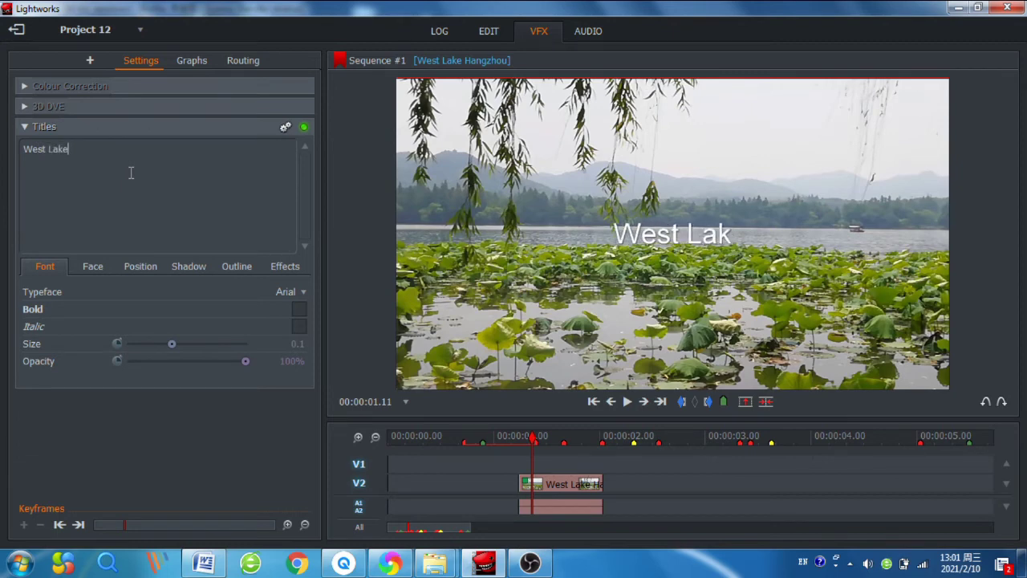
type("Hangz")
key("BackSpace")
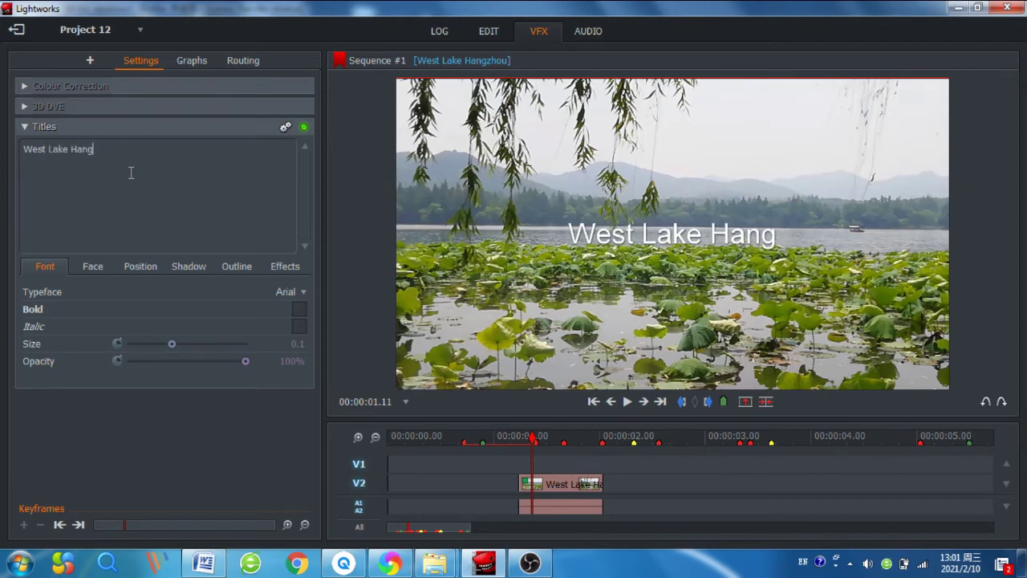
type("zhou")
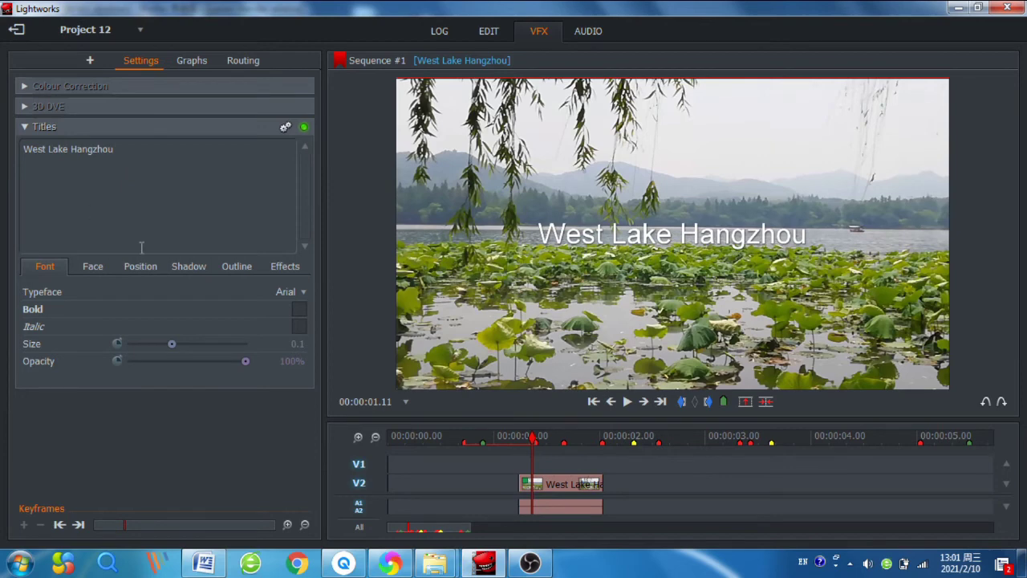
- Drag the title to the lower left and reduce its Size to about 0.079
mouse_move(588, 238)
left_mouse_down()
mouse_move(492, 349)
mouse_move(468, 358)
left_mouse_up()
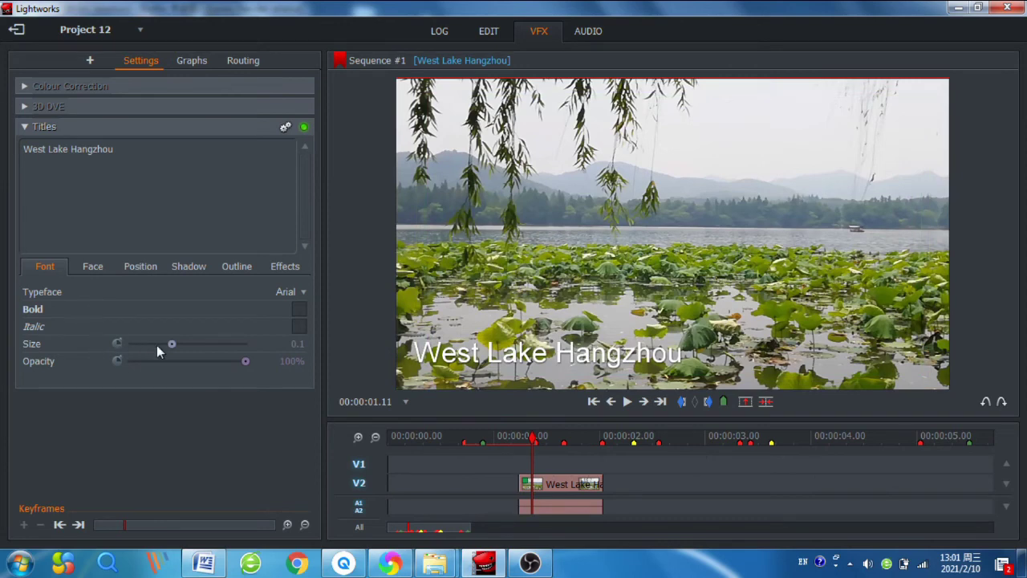
mouse_move(173, 344)
left_mouse_down()
mouse_move(192, 344)
mouse_move(166, 344)
left_mouse_up()
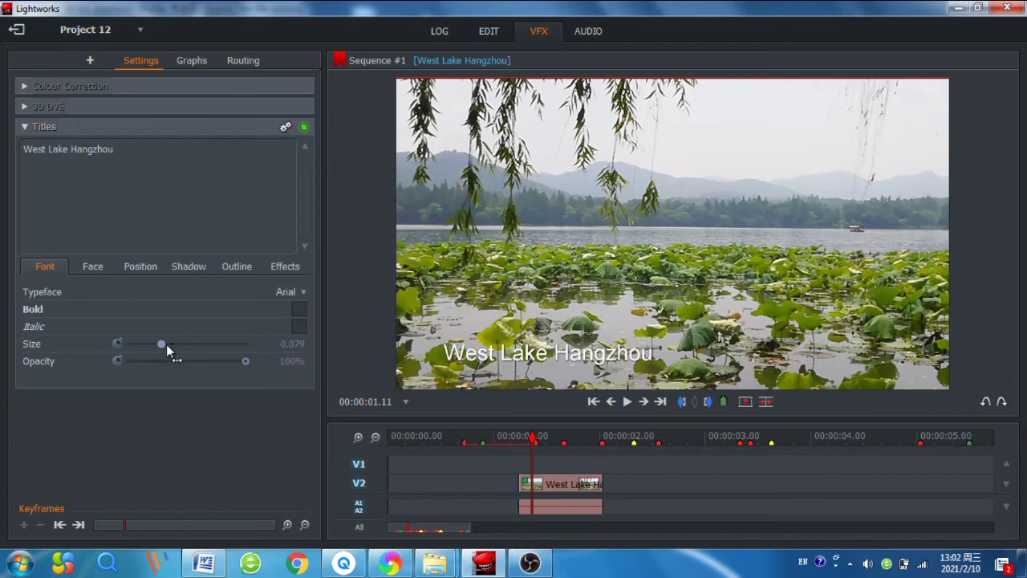
- Review the title's Arial typeface, Position, Shadow and entrance-effect settings, leaving them unchanged
left_click(296, 296)
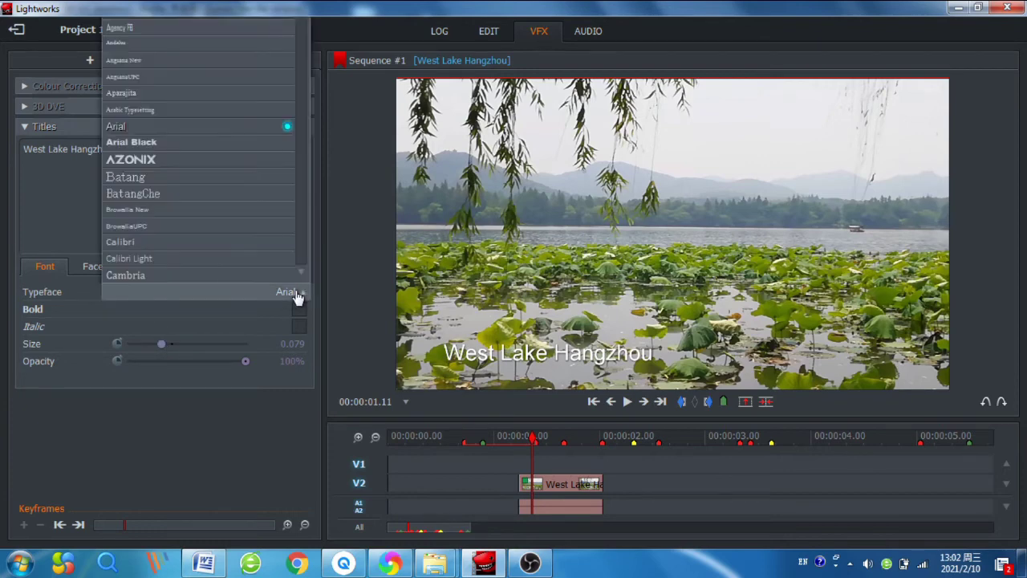
left_click(296, 293)
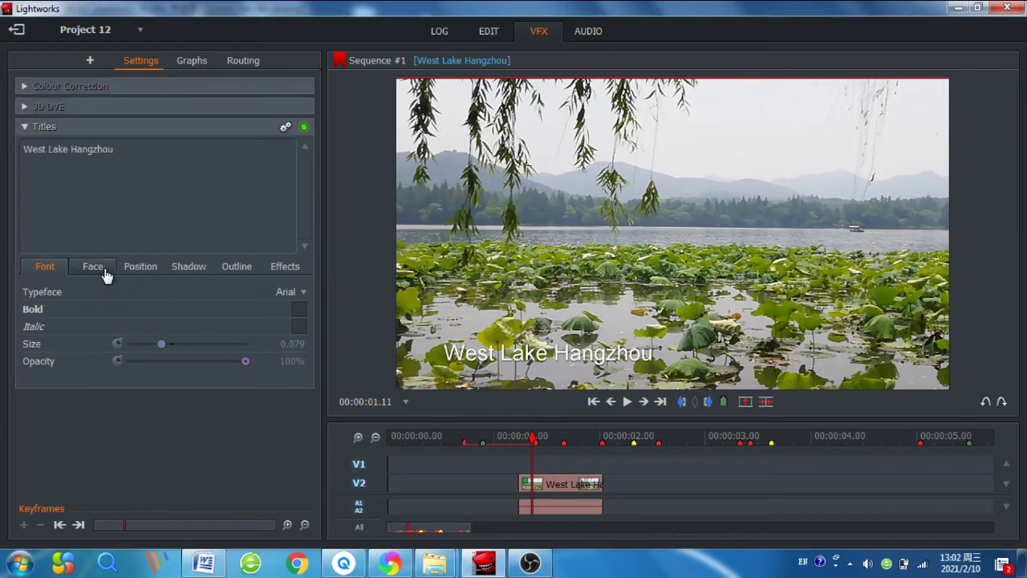
left_click(144, 272)
left_click(192, 273)
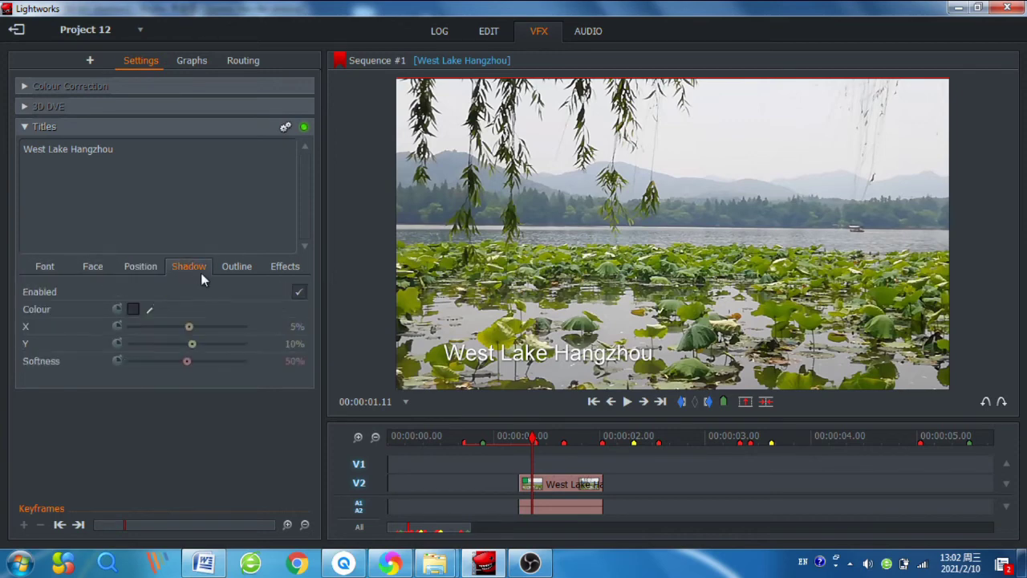
left_click(287, 266)
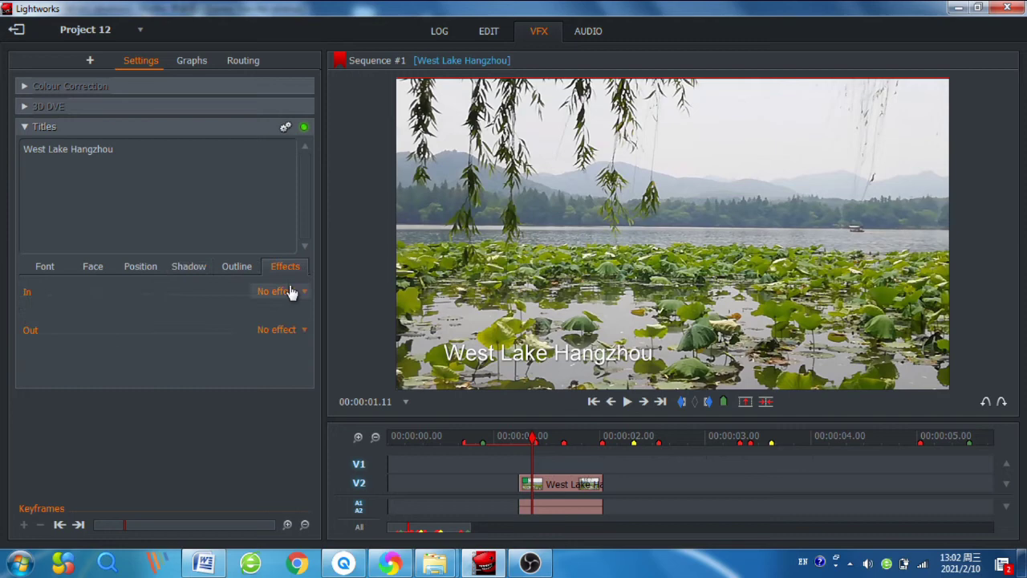
left_click(300, 295)
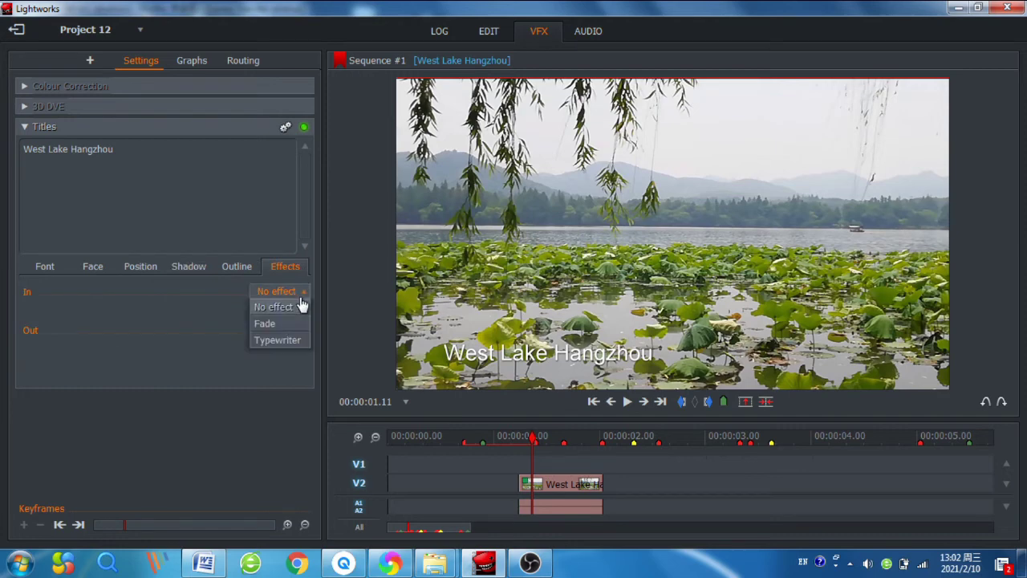
left_click(168, 347)
mouse_move(672, 233)
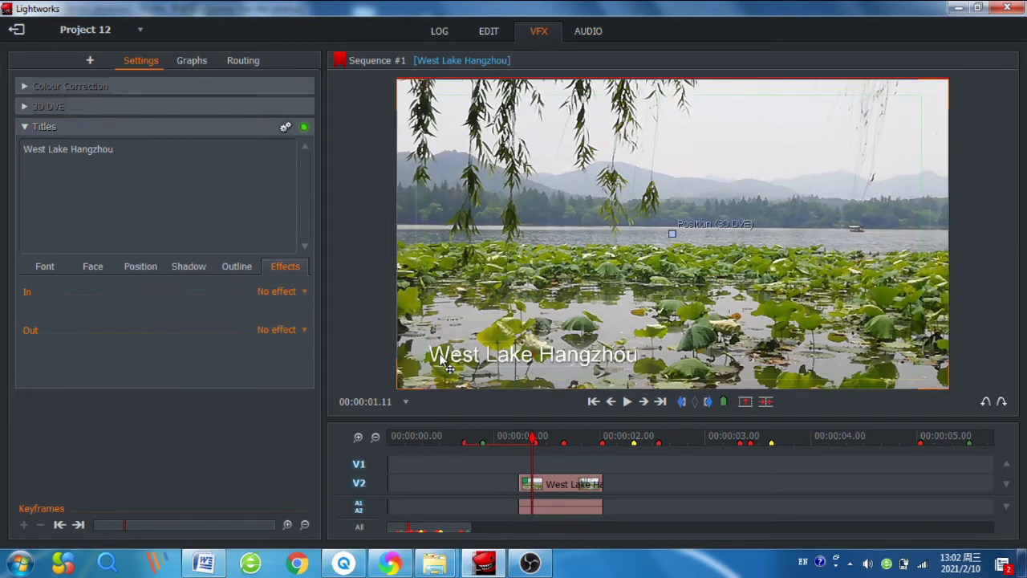
left_click(51, 266)
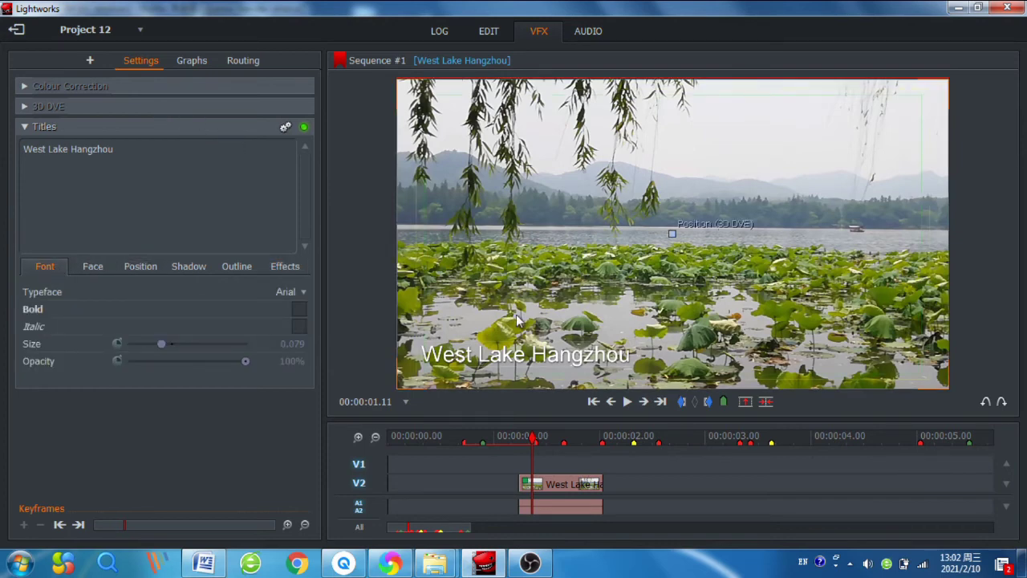
- Apply Colour Tint from the Colour category with Amount about 50.6%
left_click(90, 61)
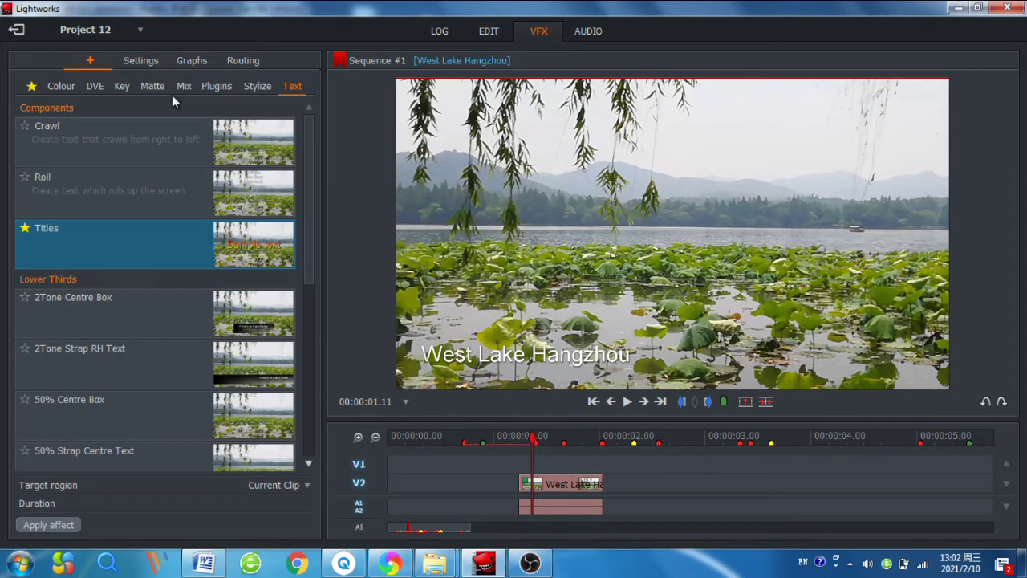
left_click(61, 86)
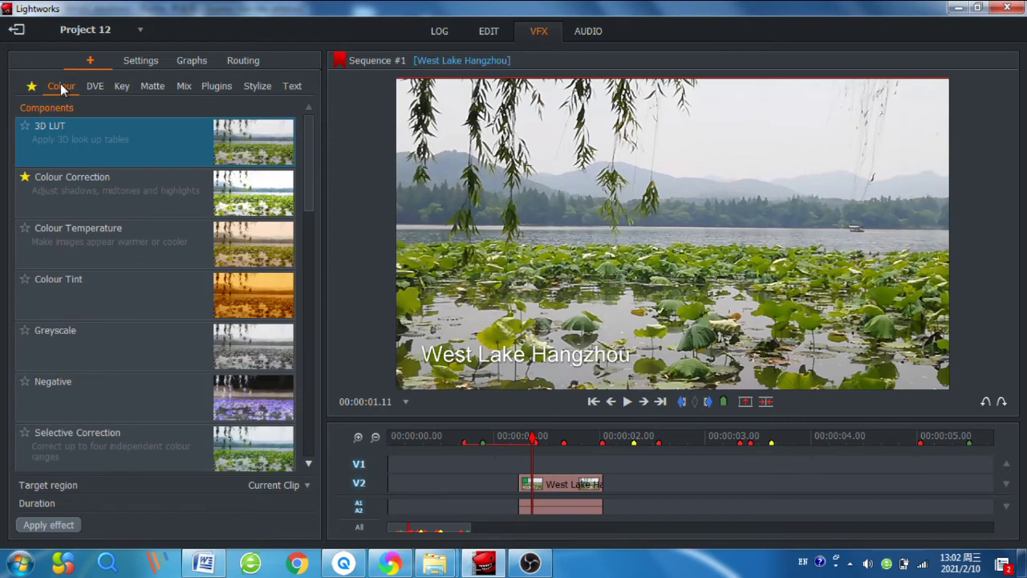
left_click(84, 292)
double_click(83, 292)
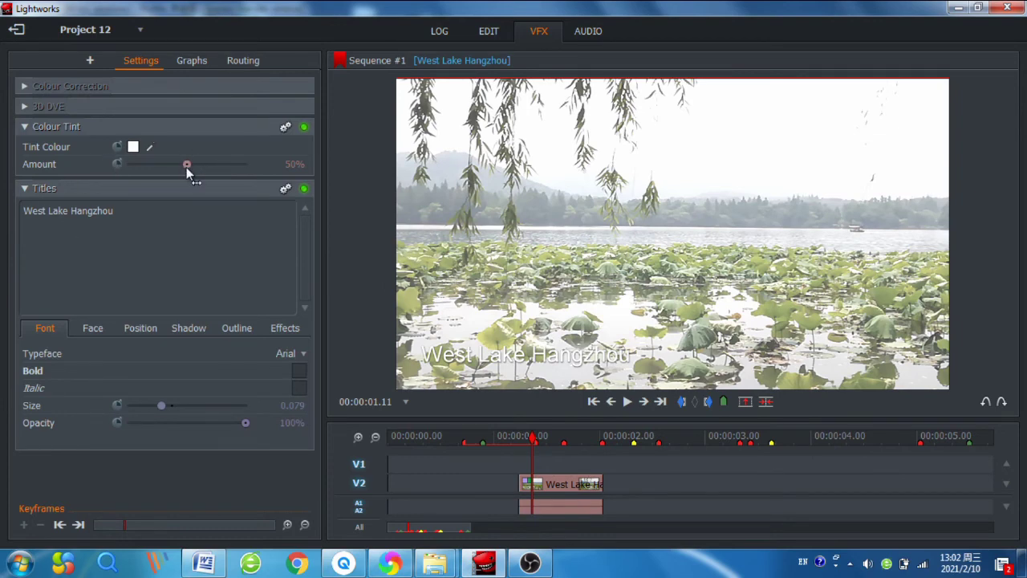
left_click_drag(187, 165, 183, 166)
left_click_drag(185, 163, 186, 164)
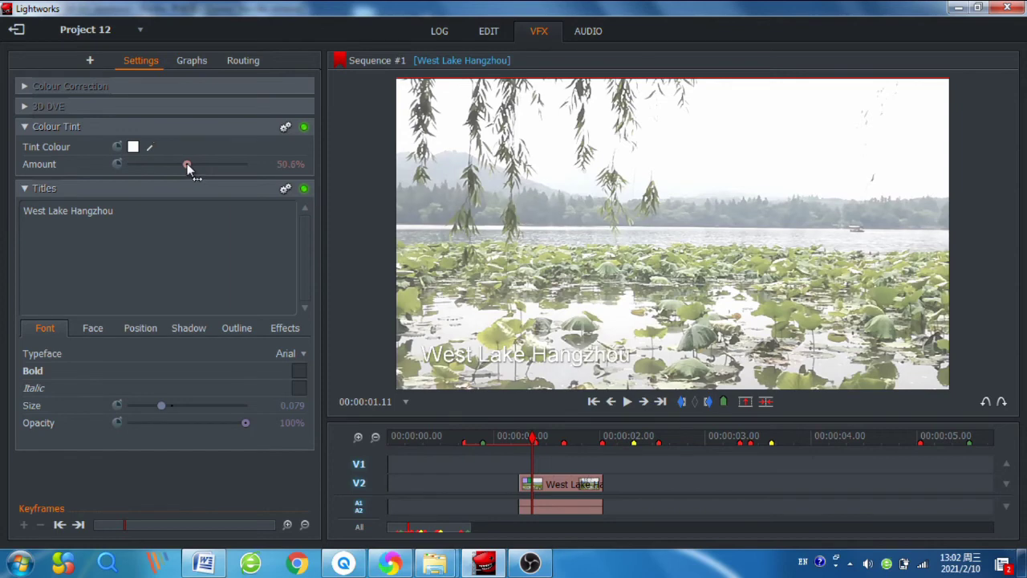
- Apply a 2D DVE from the DVE category and slightly adjust its Scale Master
left_click(90, 61)
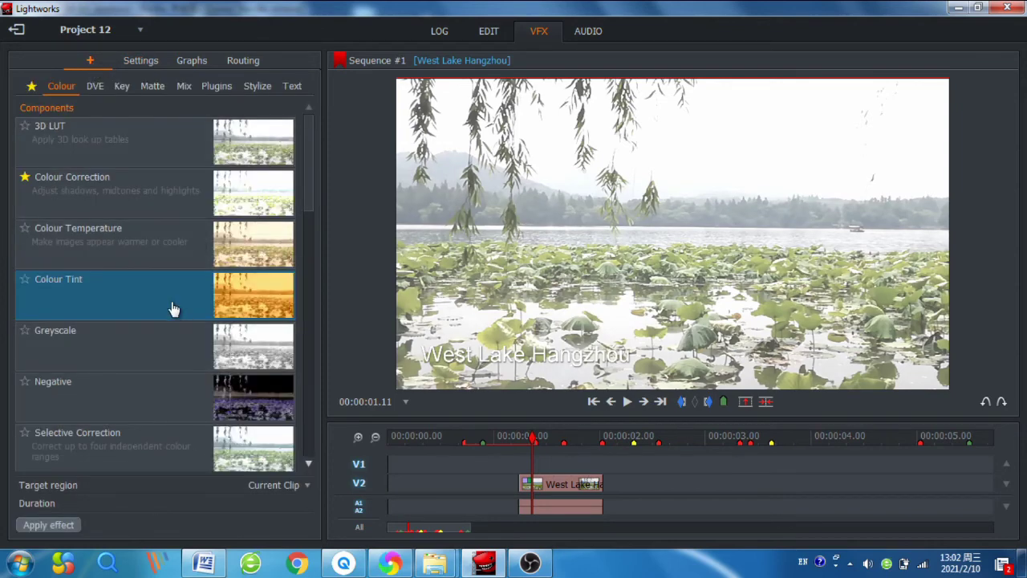
scroll(168, 301, "down", 3)
scroll(161, 289, "down", 2)
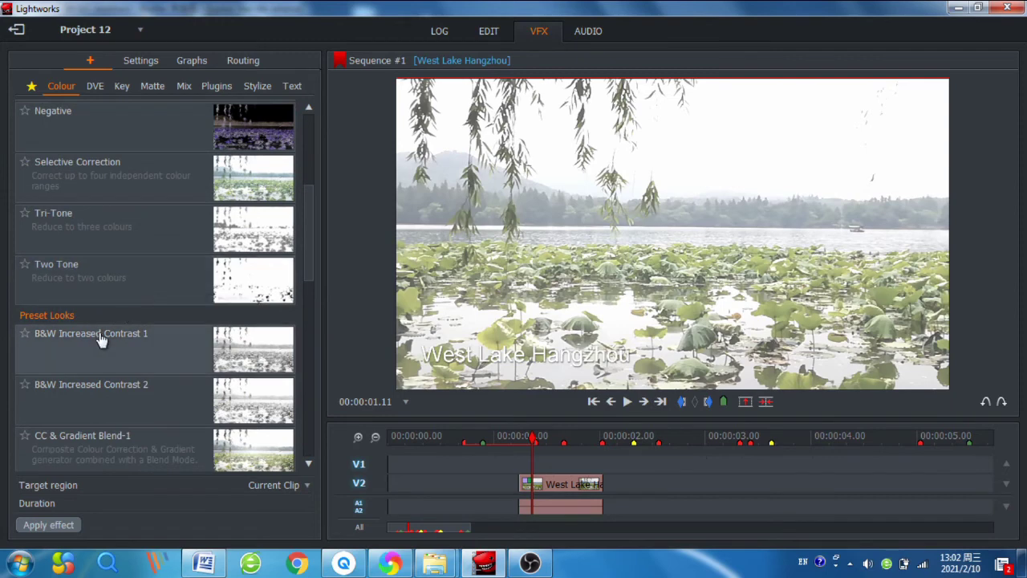
scroll(103, 341, "up", 5)
left_click(93, 87)
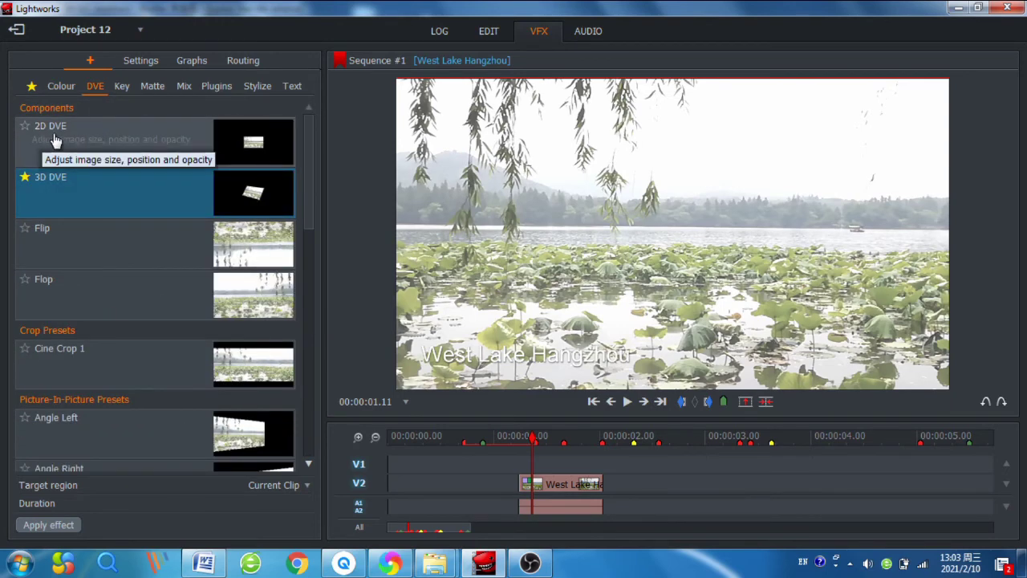
double_click(84, 148)
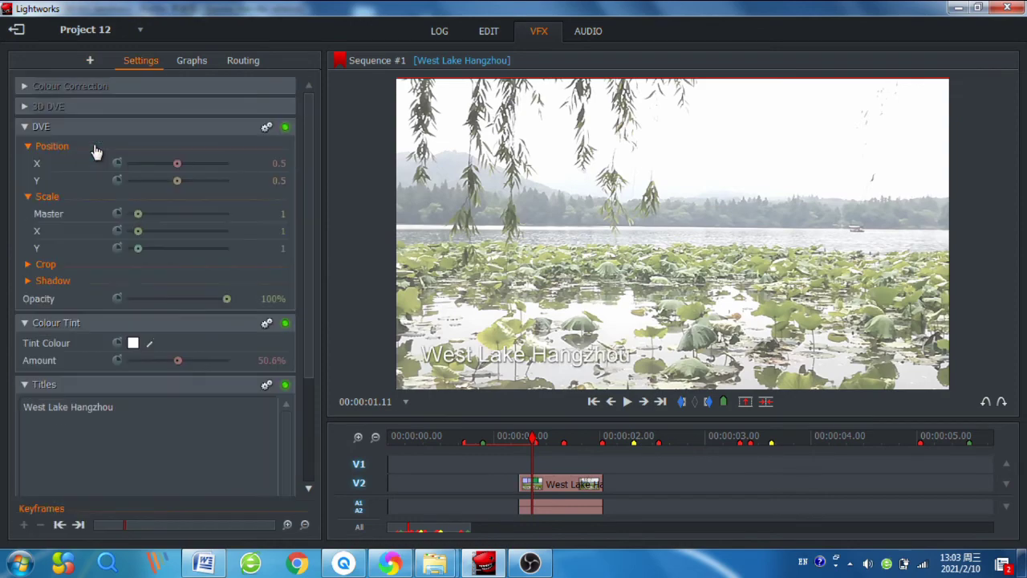
mouse_move(137, 214)
left_mouse_down()
mouse_move(159, 217)
mouse_move(136, 213)
left_mouse_up()
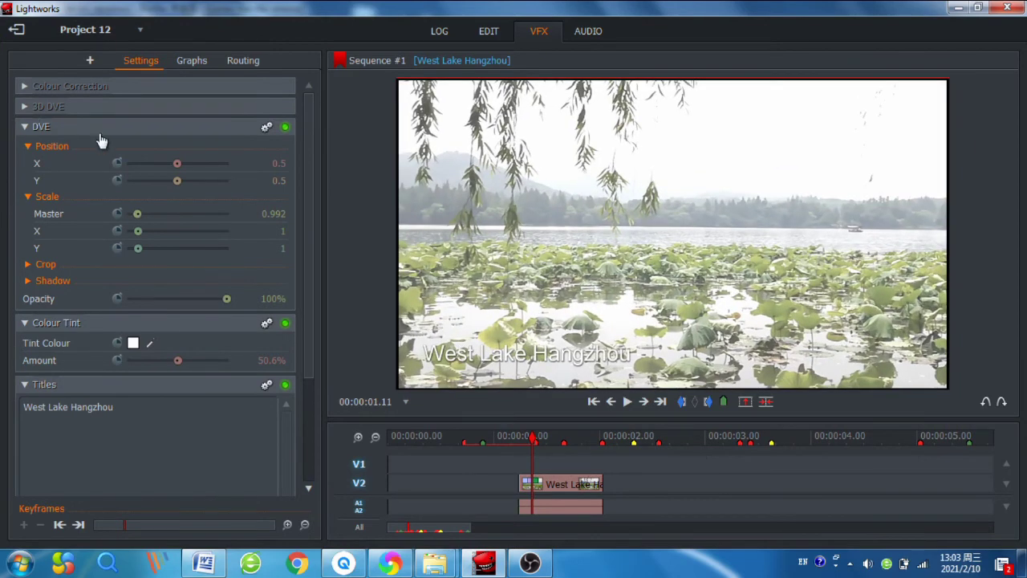
- Collapse the DVE settings and show the Plugins effects list
left_click(24, 127)
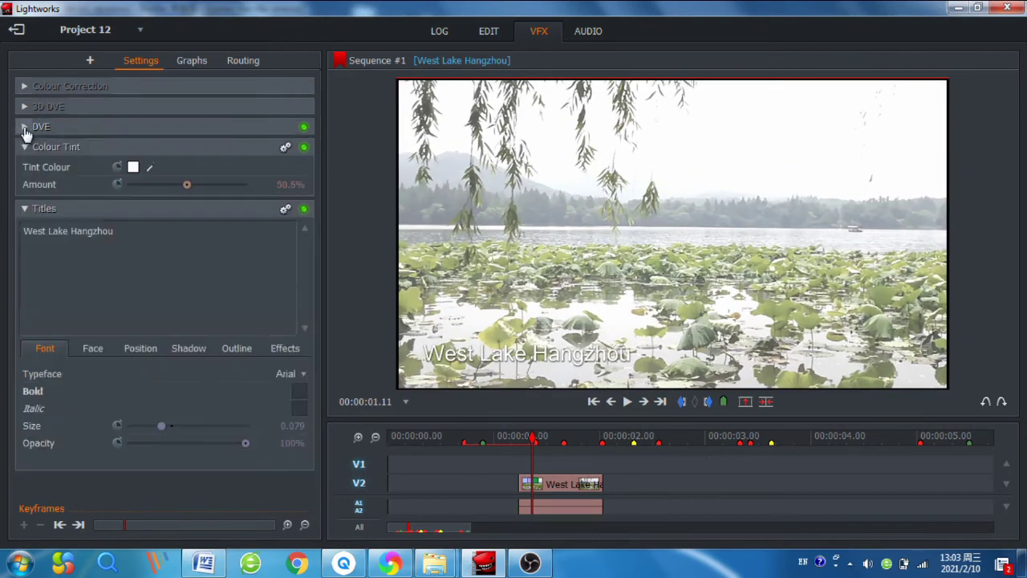
left_click(78, 61)
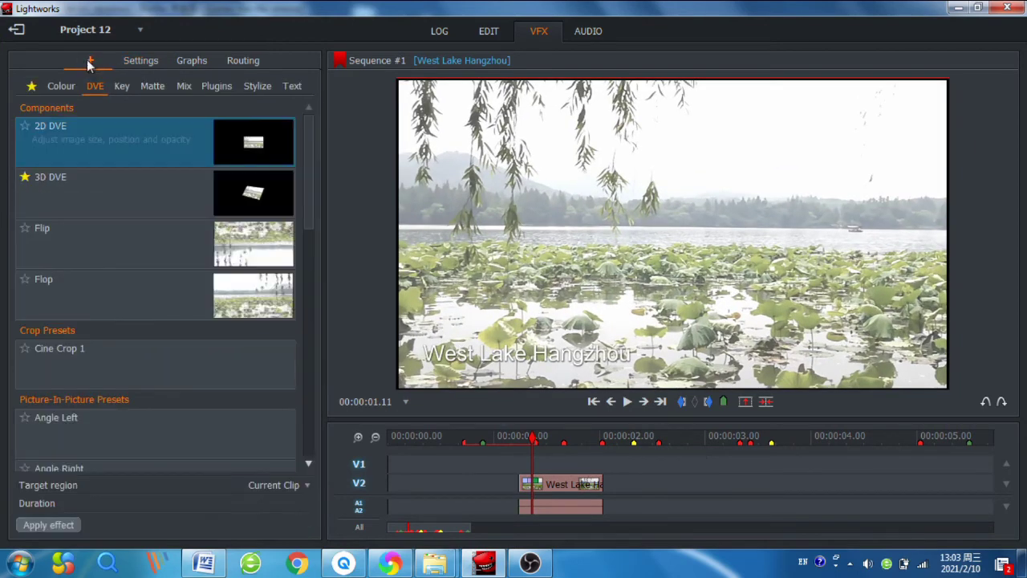
left_click(205, 86)
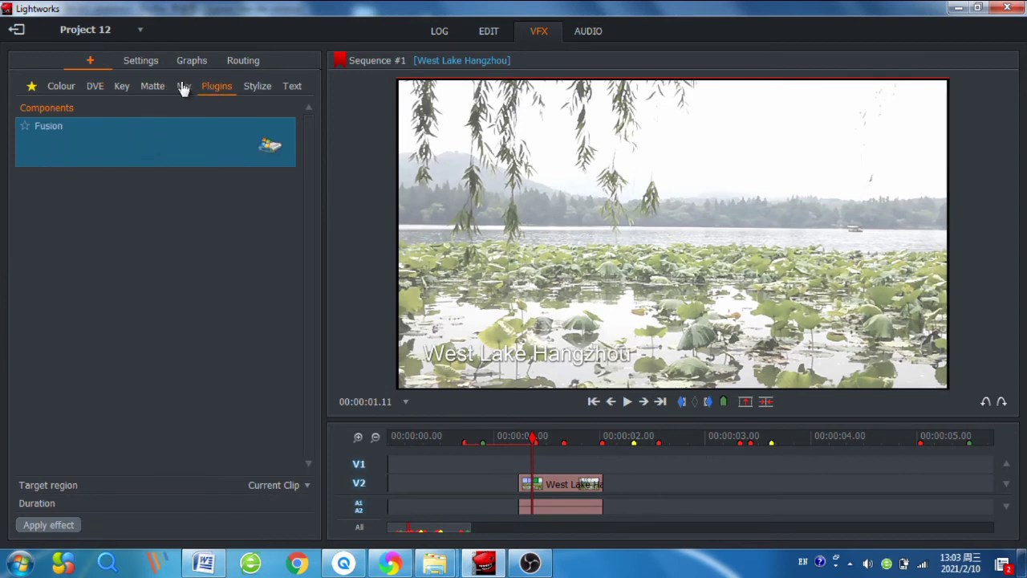
- Apply a Luma Wipe from the Mix category with a Border Size of about 5%
left_click(183, 87)
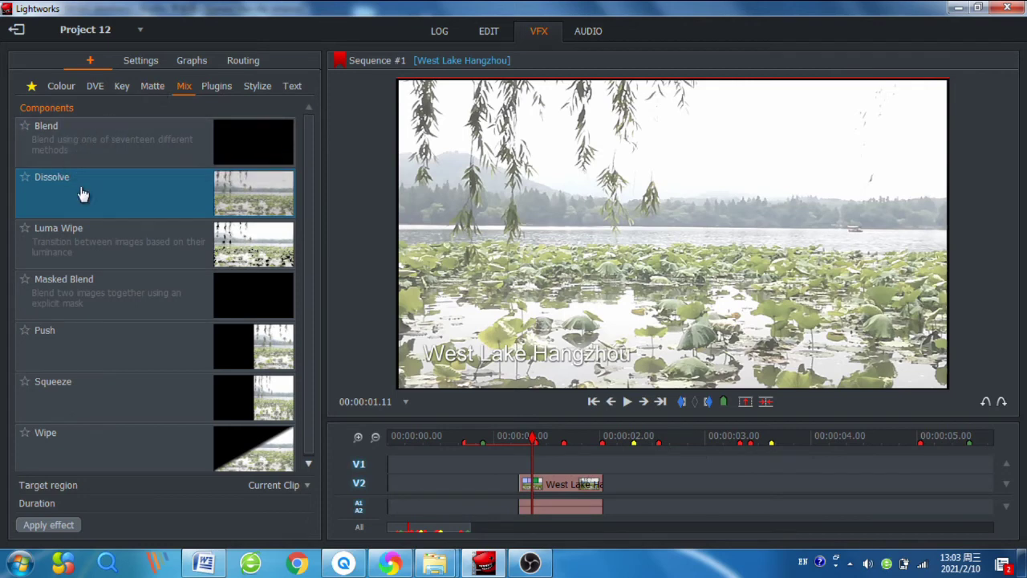
double_click(86, 229)
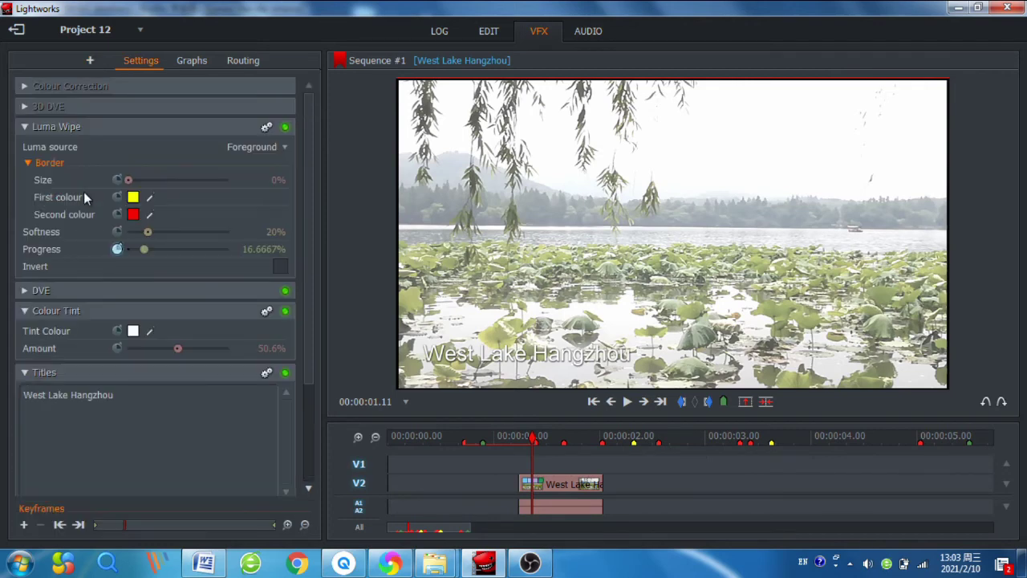
left_click_drag(129, 179, 132, 180)
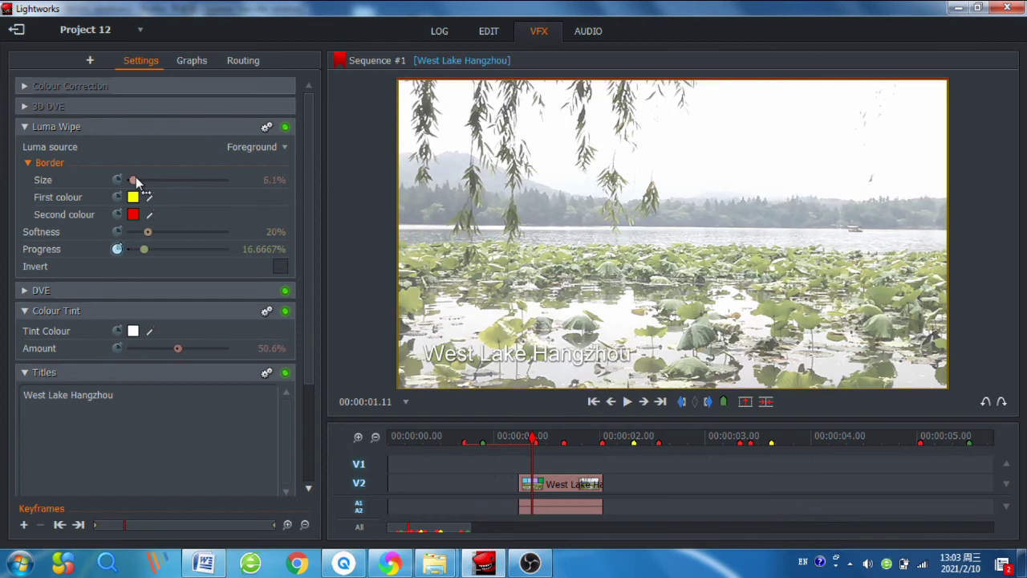
left_click(29, 128)
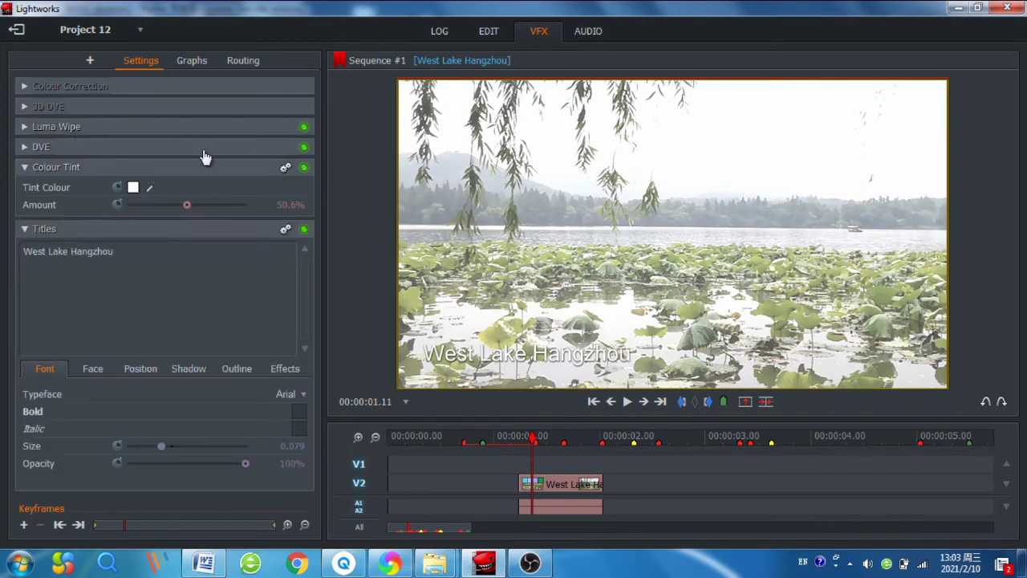
left_click(90, 60)
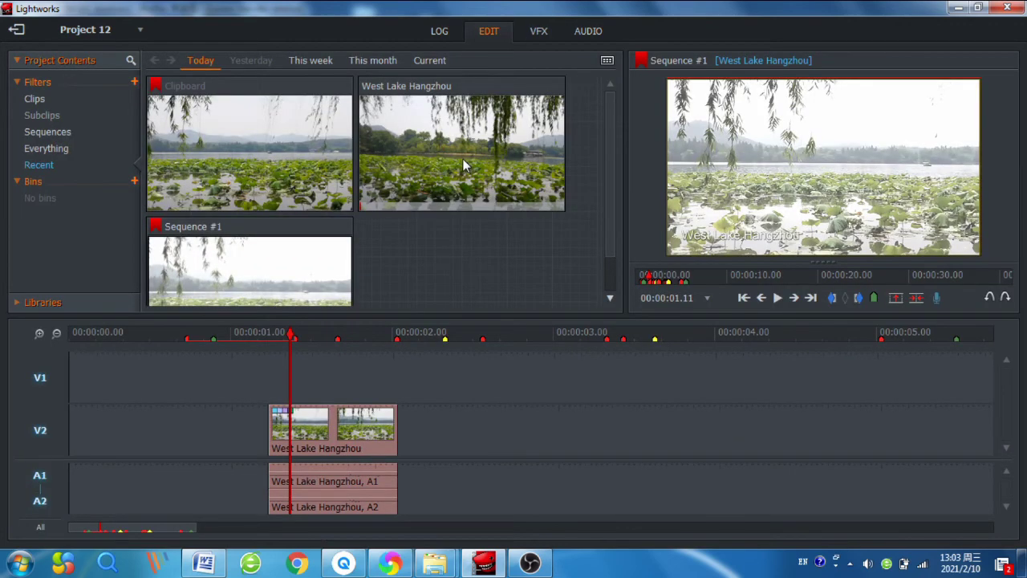
- Pull the A1 fader down on the Audio mixing page
left_click(581, 35)
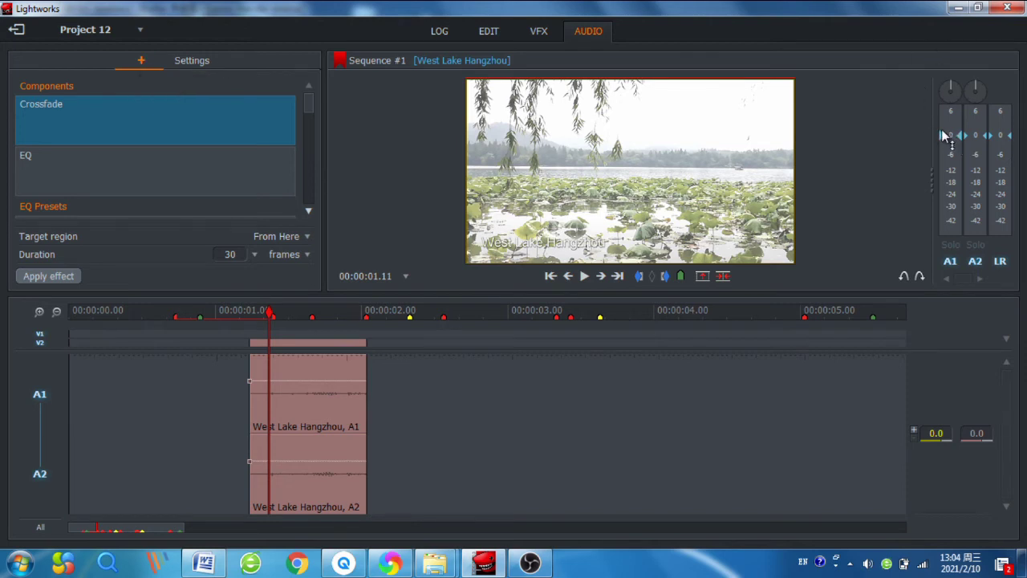
mouse_move(943, 136)
left_mouse_down()
mouse_move(947, 205)
mouse_move(936, 132)
left_mouse_up()
left_click_drag(949, 97, 962, 214)
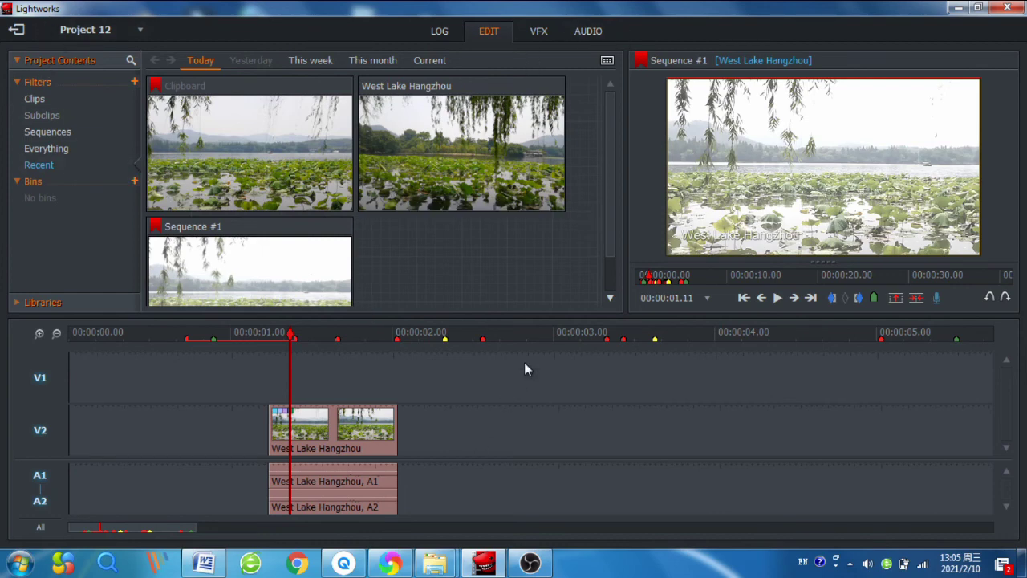
- Show Sequence #1's Export format options from the V1 track's context menu
right_click(134, 377)
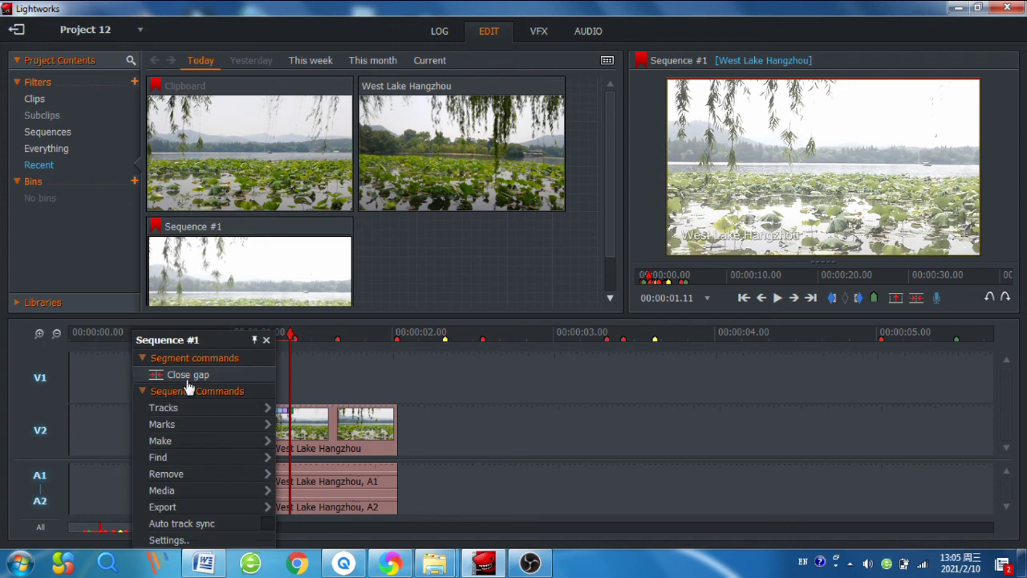
left_click(206, 507)
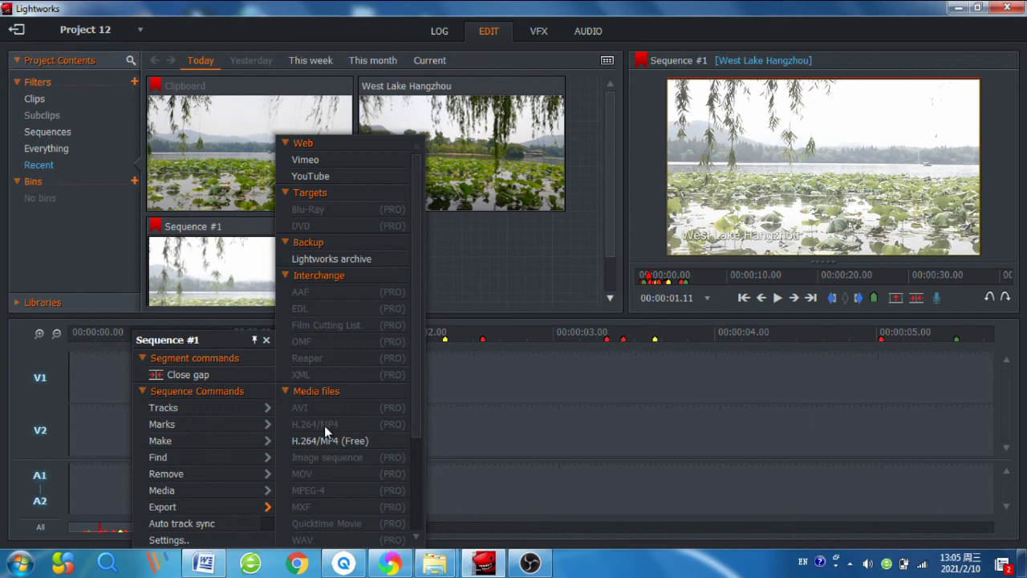
- Start an H.264/MP4 (Free) export of Sequence #1 at 720p and 30 fps, then dismiss the settings
left_click(347, 447)
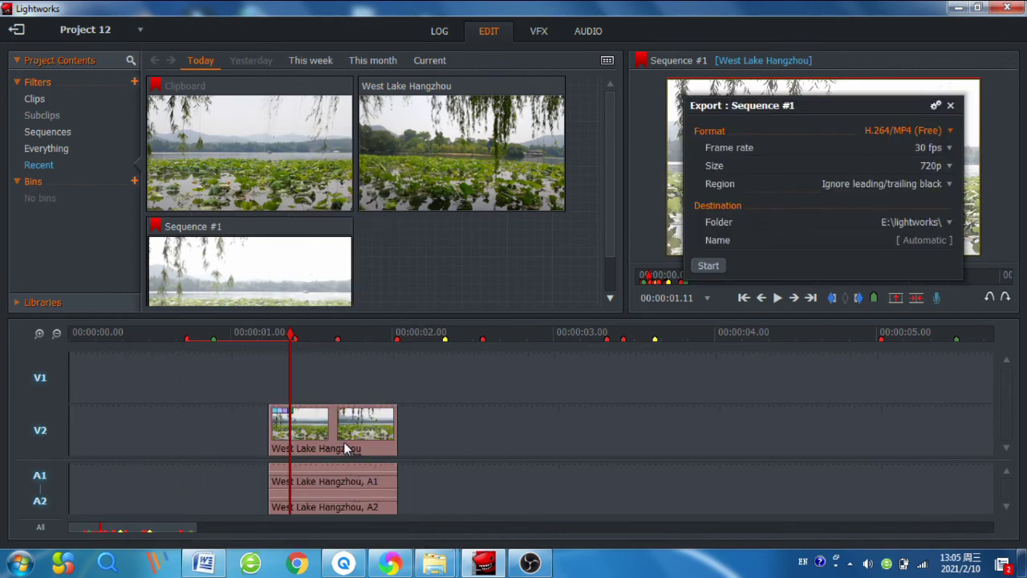
left_click_drag(833, 113, 780, 122)
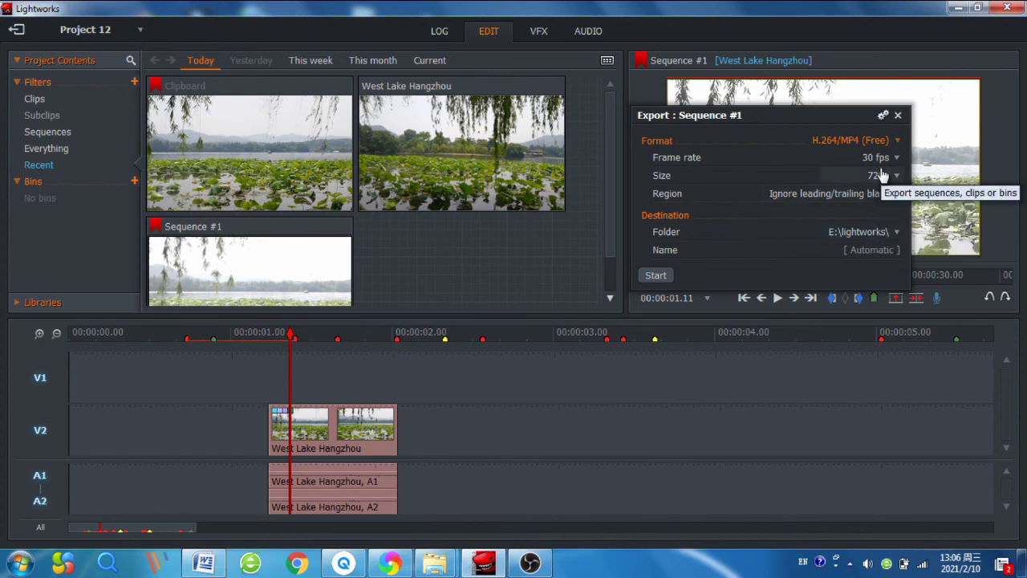
left_click_drag(834, 117, 745, 125)
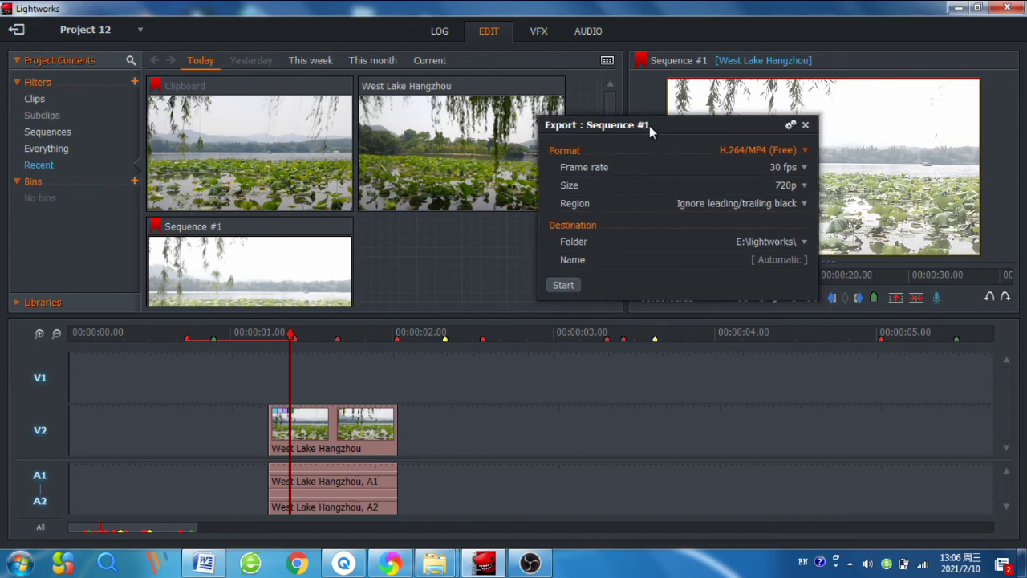
left_click_drag(649, 126, 647, 125)
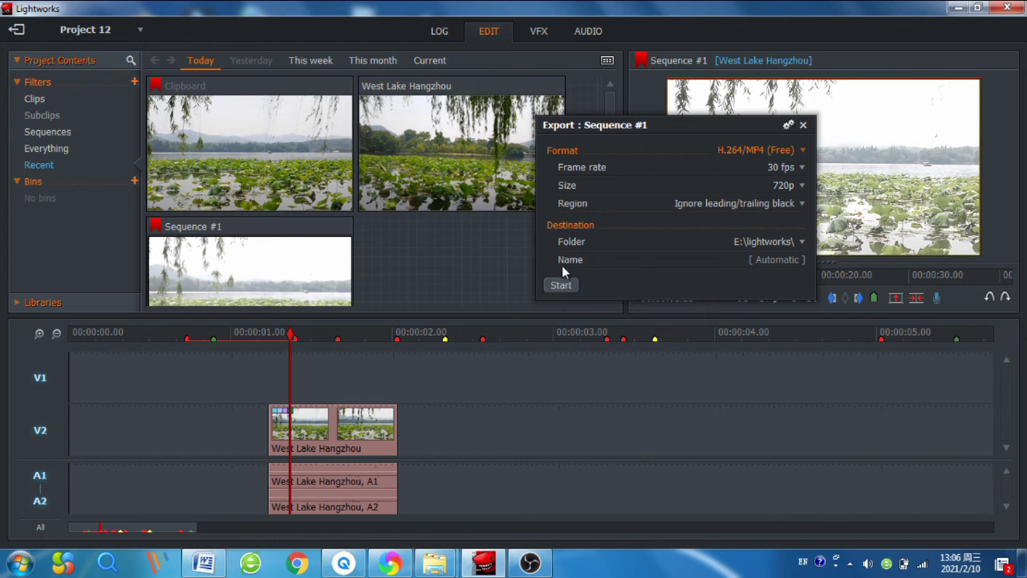
left_click(560, 286)
left_click(801, 127)
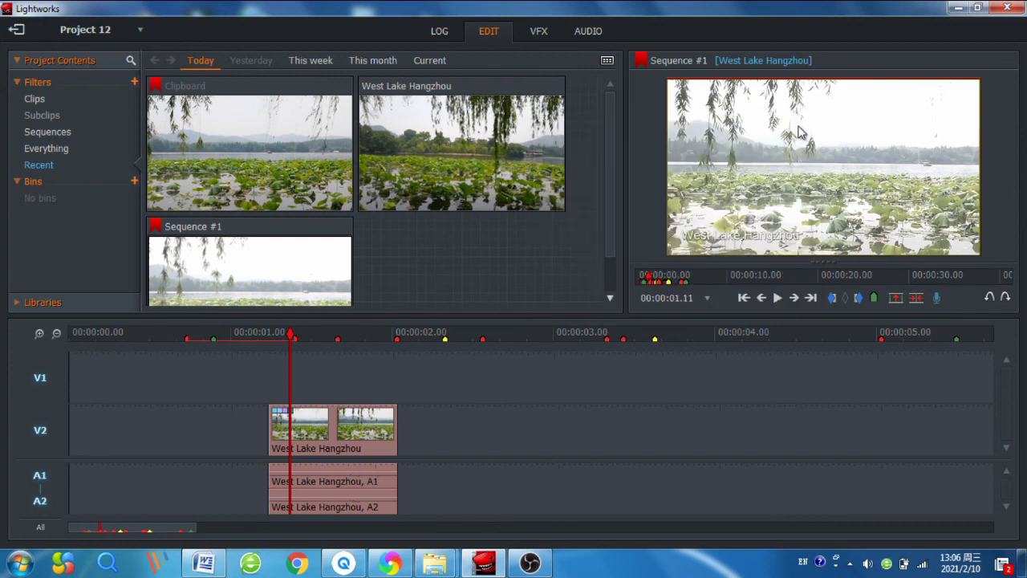